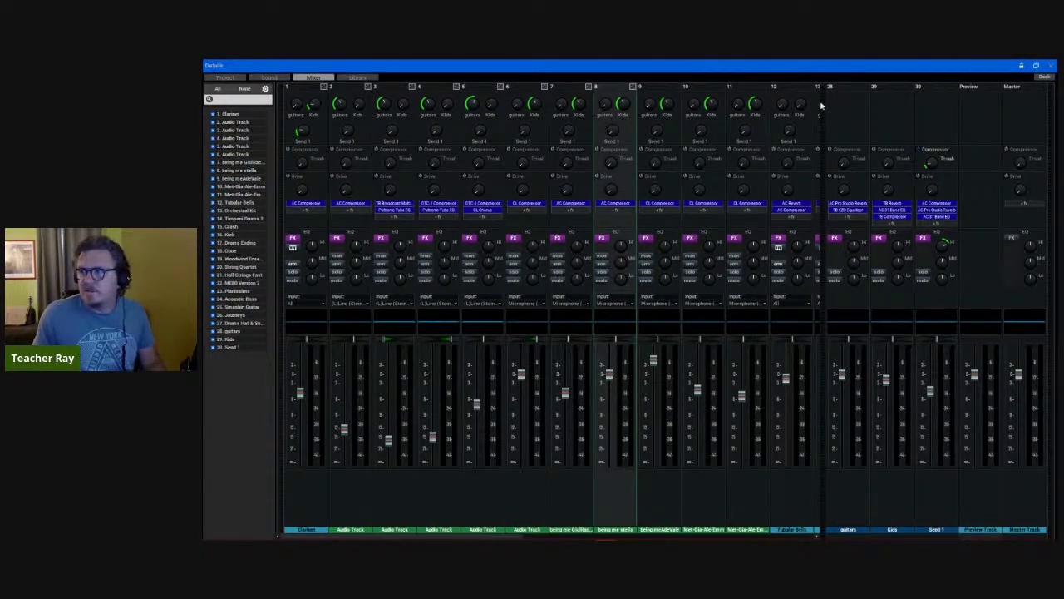
Dock the mixer back below the timeline and listen to the first clip on track 9
left_click(1051, 71)
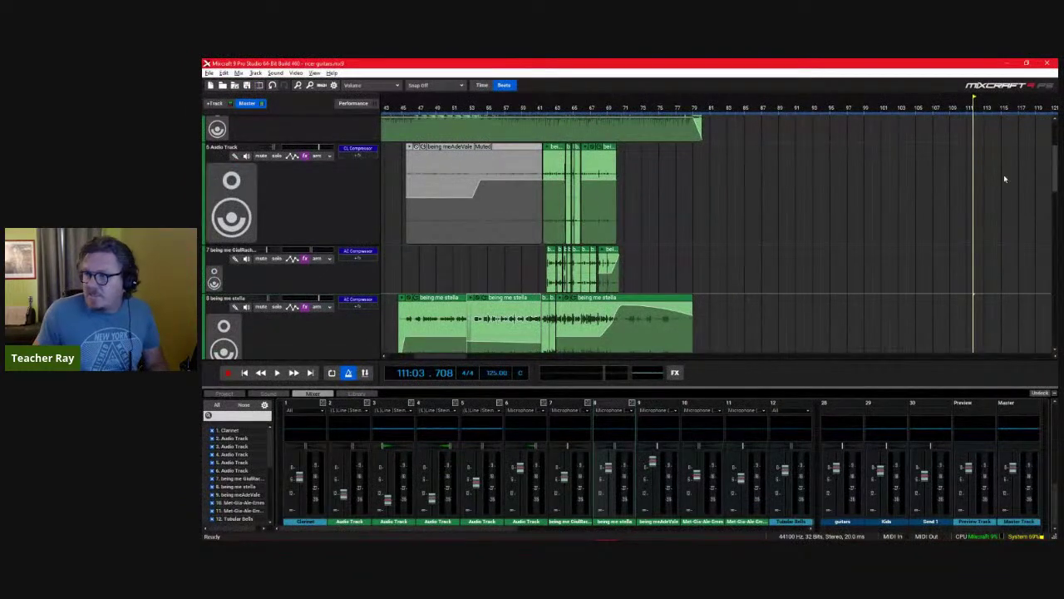
scroll(1057, 178, "up", 3)
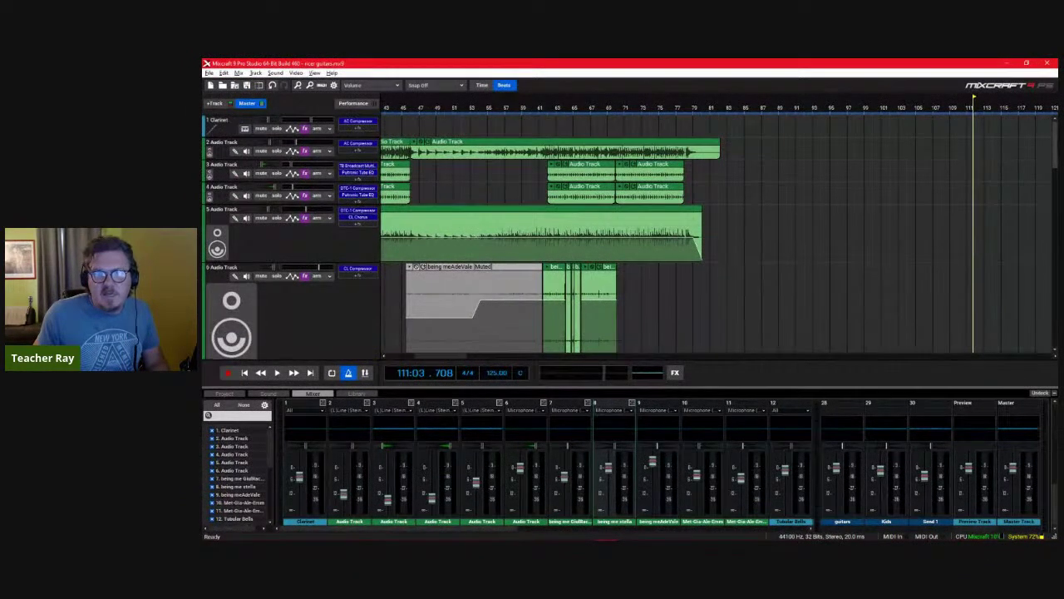
scroll(631, 233, "down", 2)
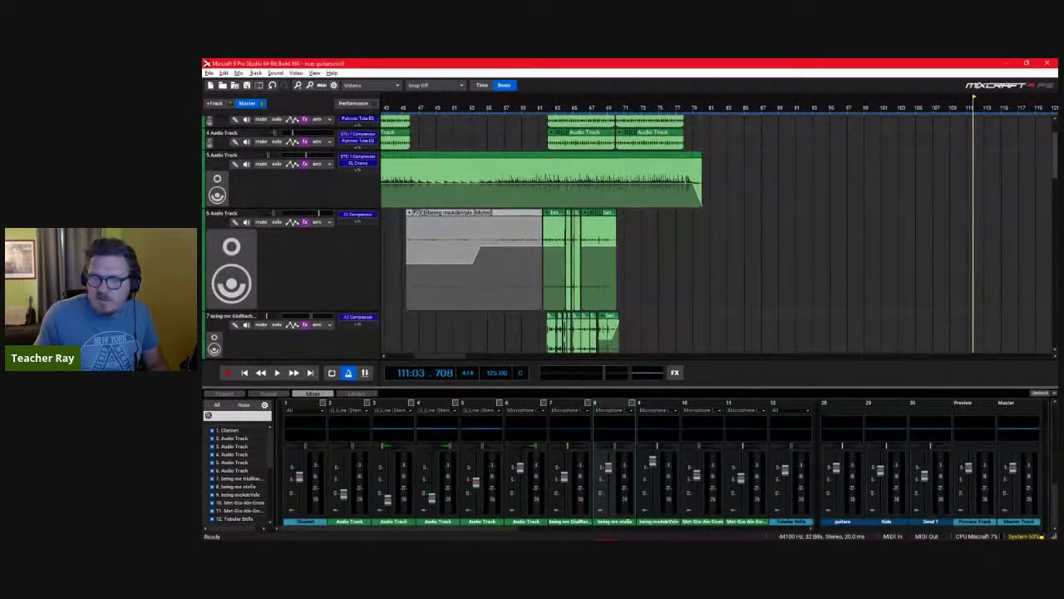
scroll(632, 236, "down", 5)
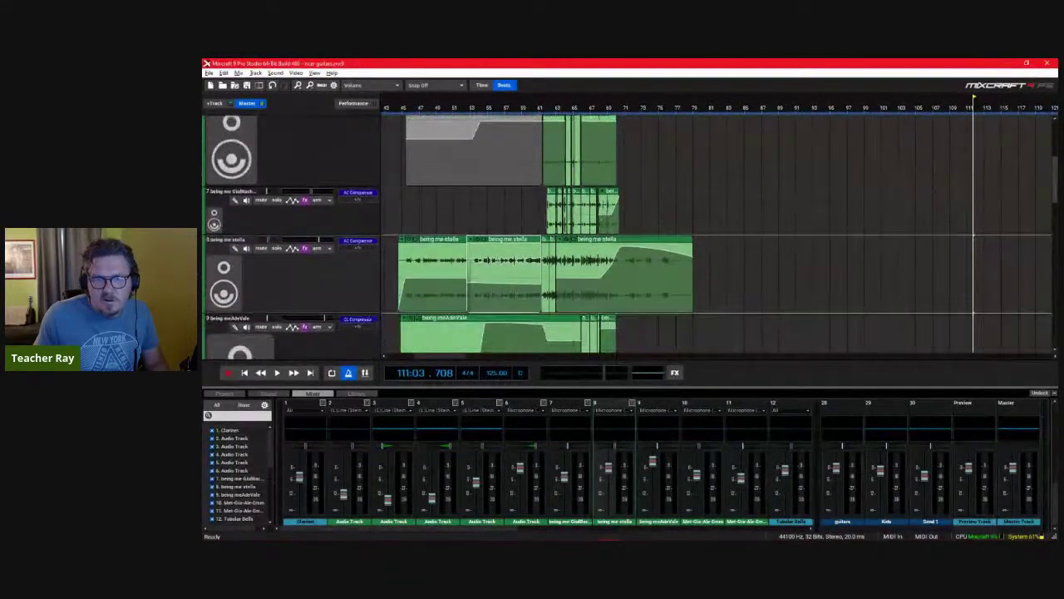
scroll(338, 278, "down", 2)
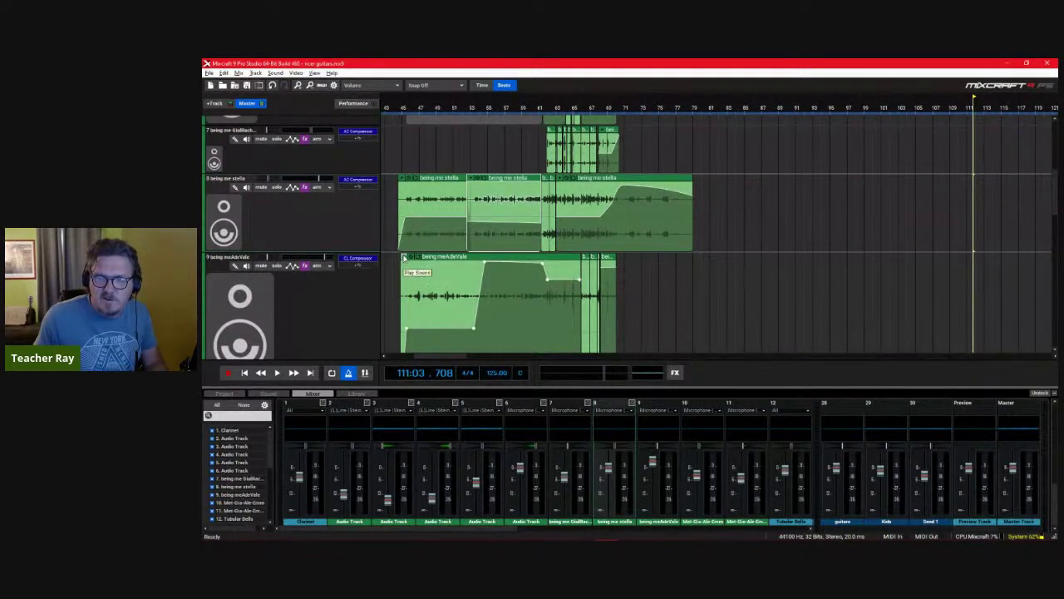
key("space")
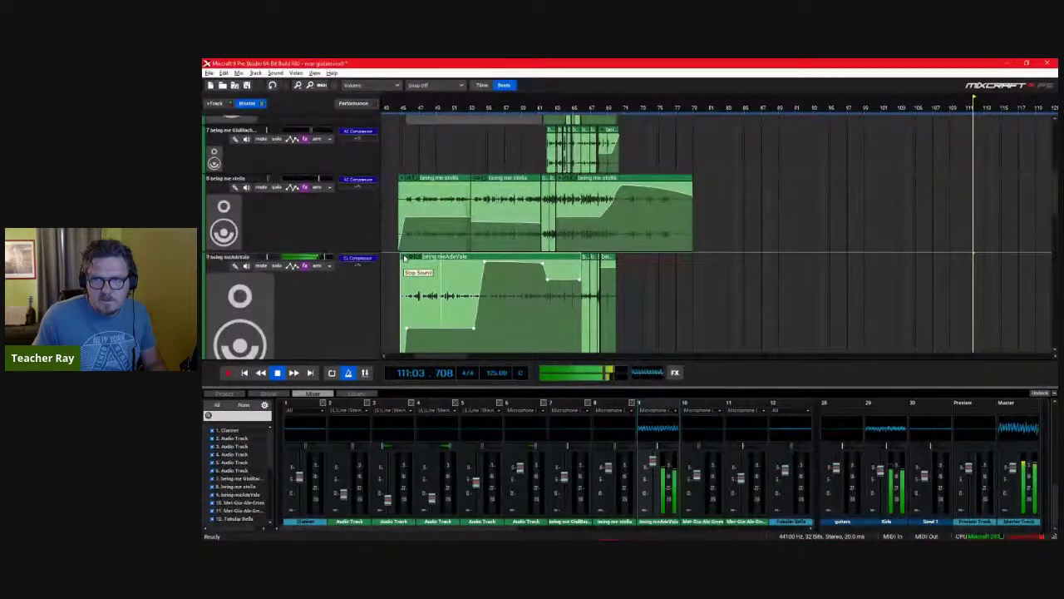
key("space")
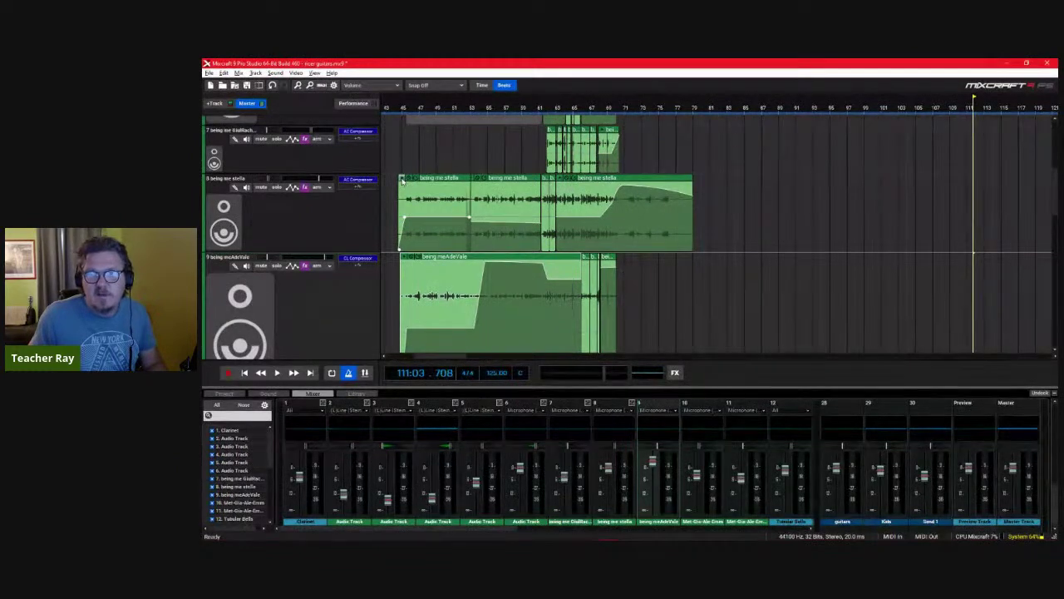
Solo track 8 and play it from about bar 45, stopping after a few bars
left_click(404, 108)
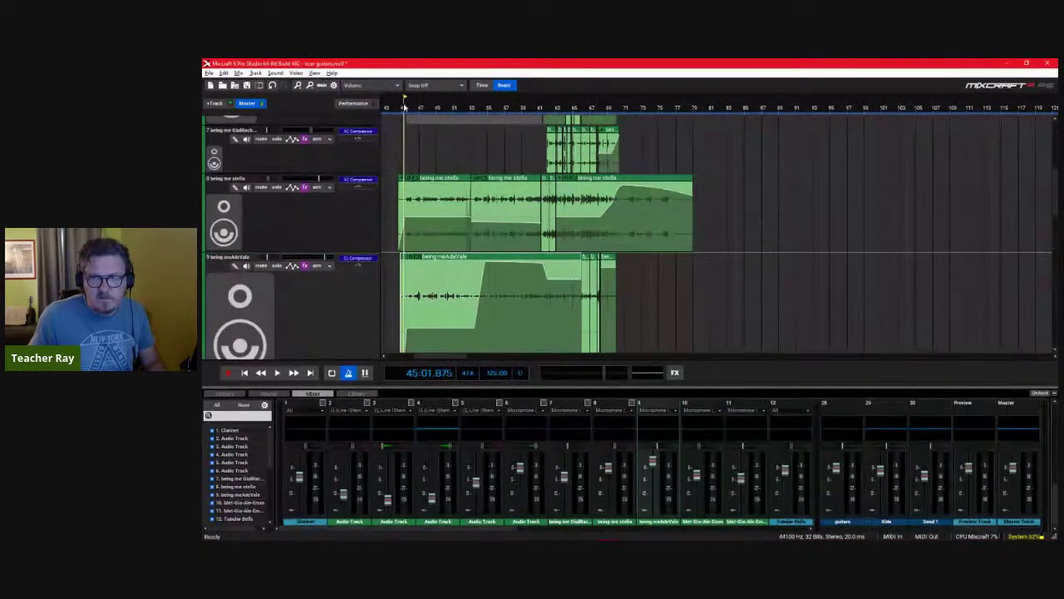
left_click(277, 187)
key("space")
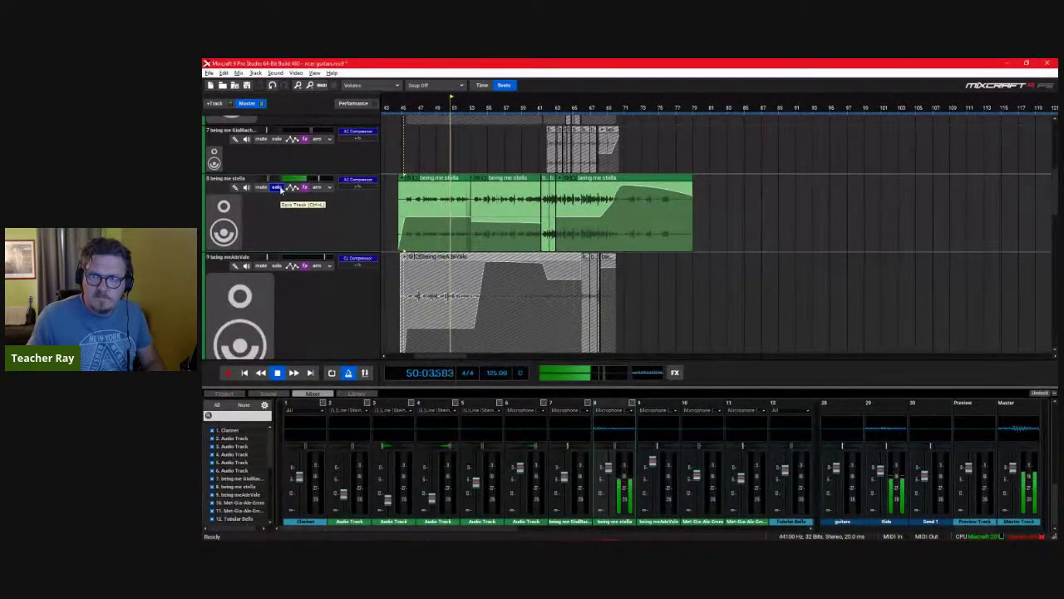
key("space")
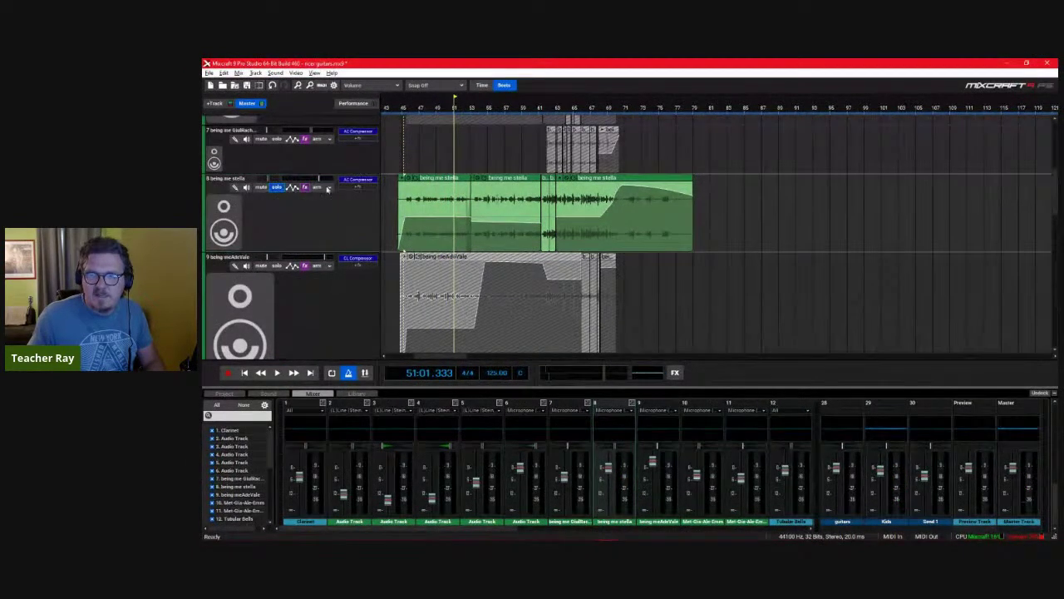
left_click(297, 230)
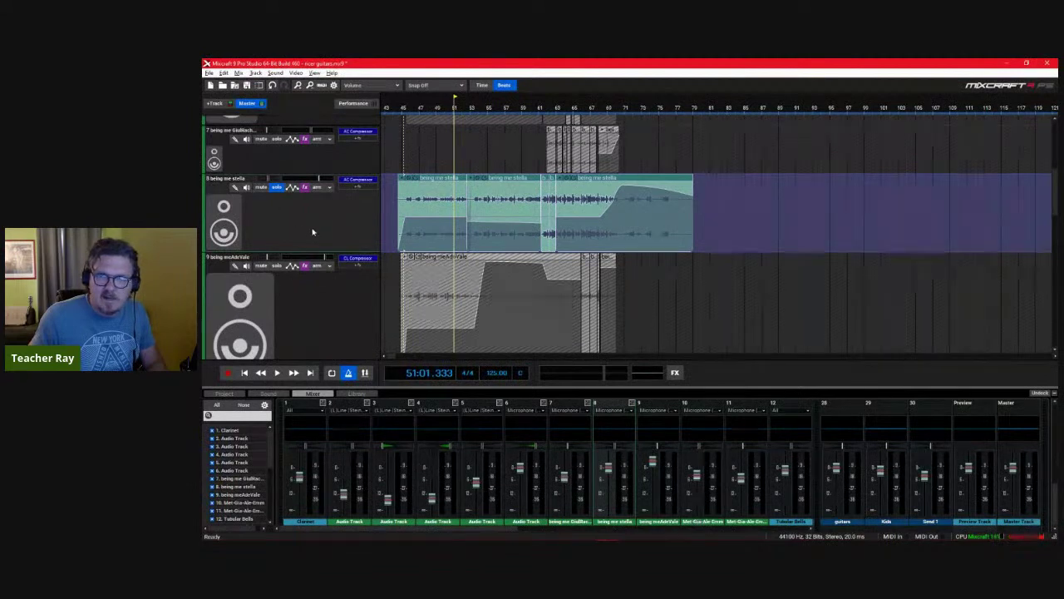
left_click(326, 321)
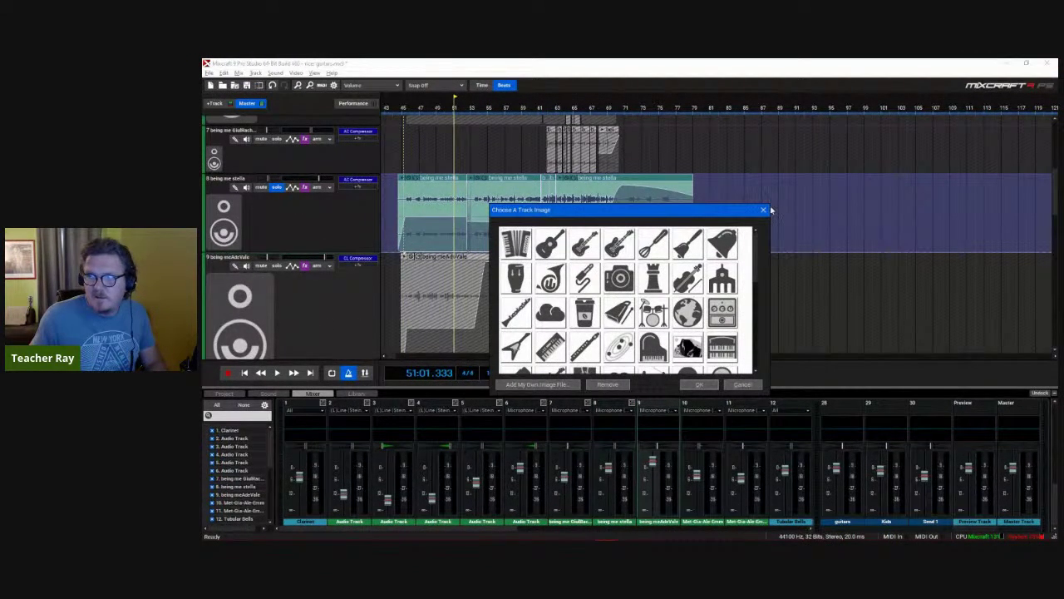
left_click(764, 210)
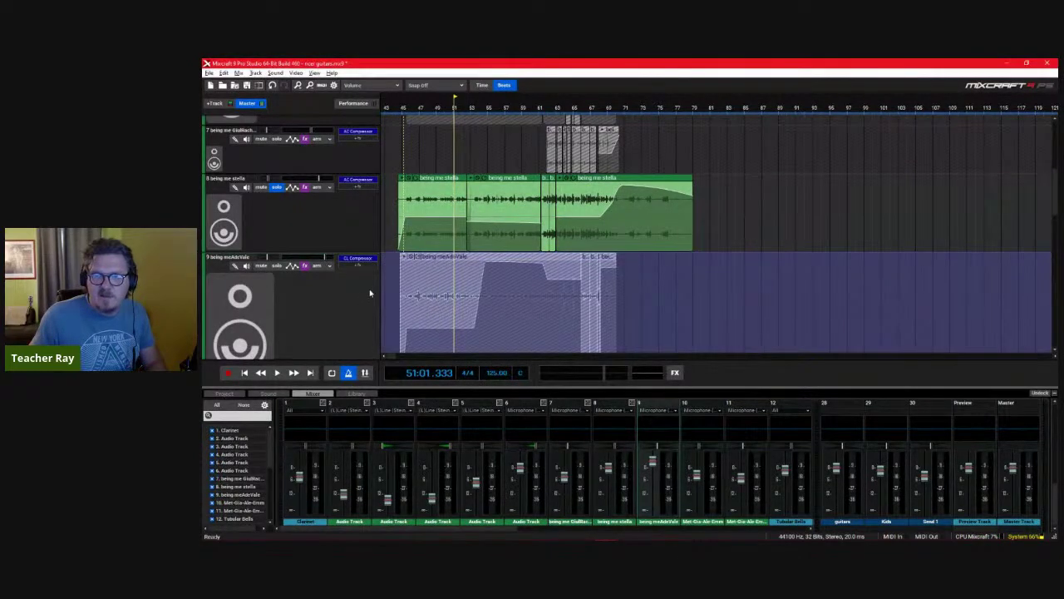
Solo track 9 along with track 8 and play both together from about bar 45
left_click(276, 265)
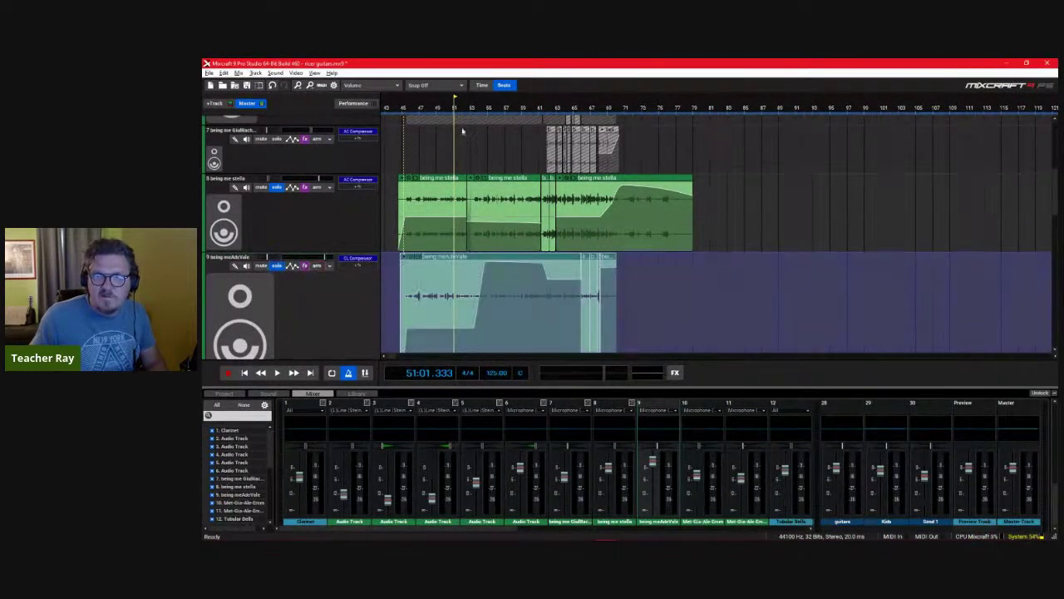
left_click(403, 109)
key("space")
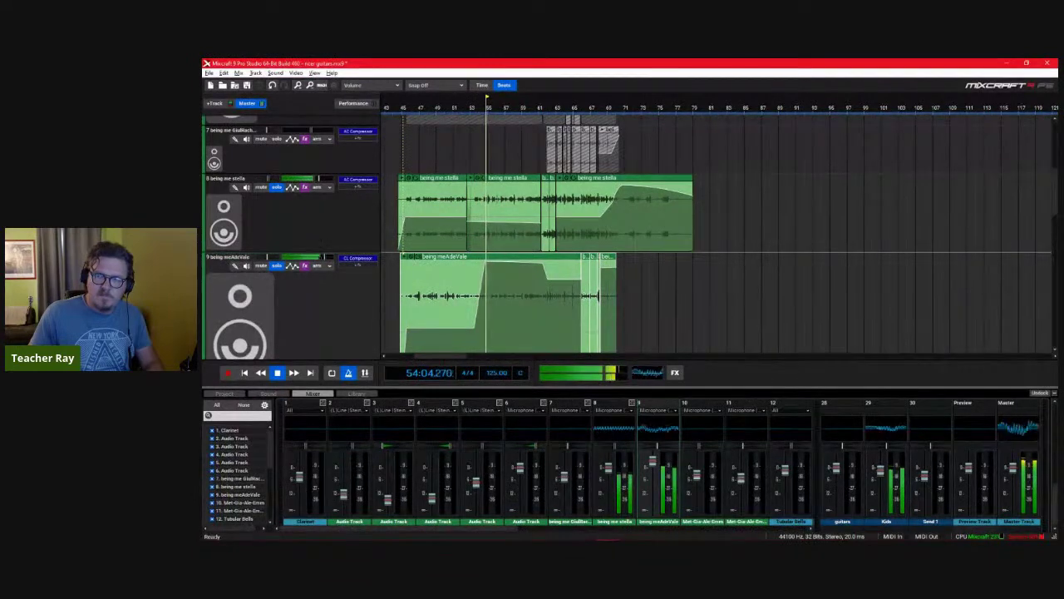
key("space")
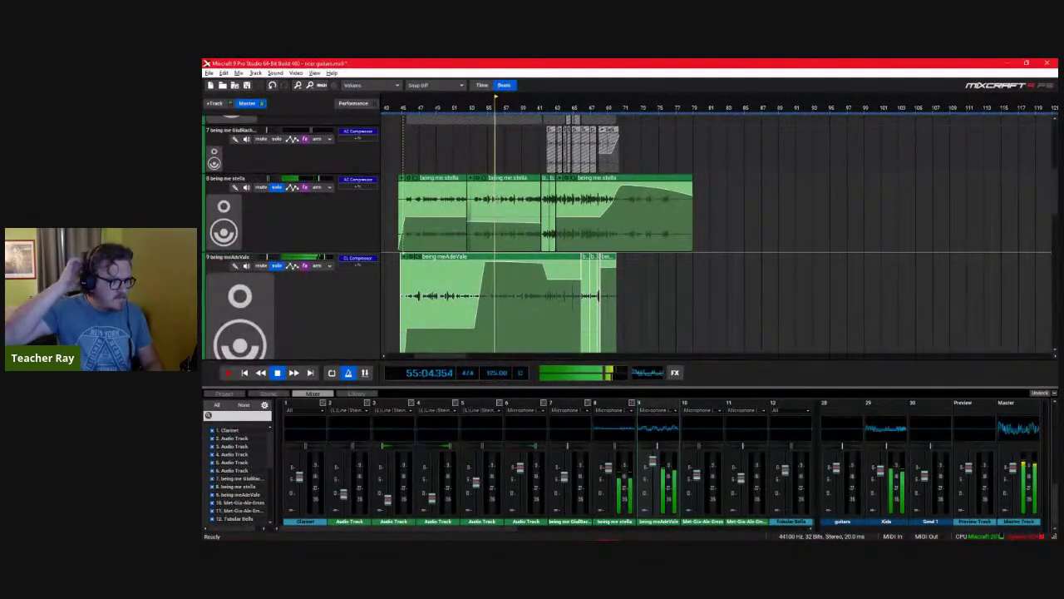
mouse_move(408, 530)
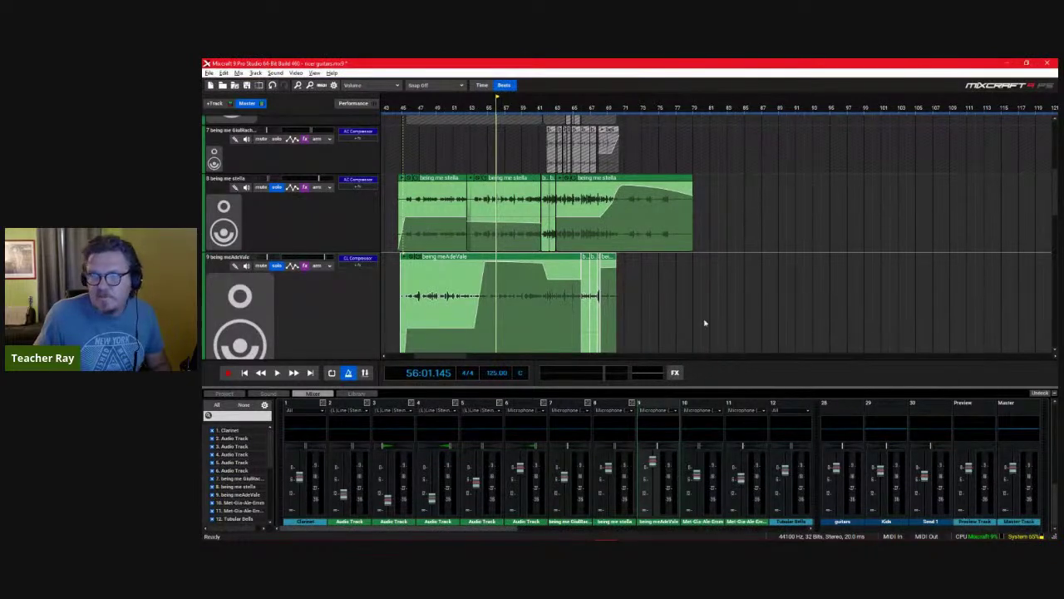
Solo tracks 10 and 11 as well and play the four soloed tracks from the start of the unmuted clips near bar 62
scroll(1056, 212, "down", 3)
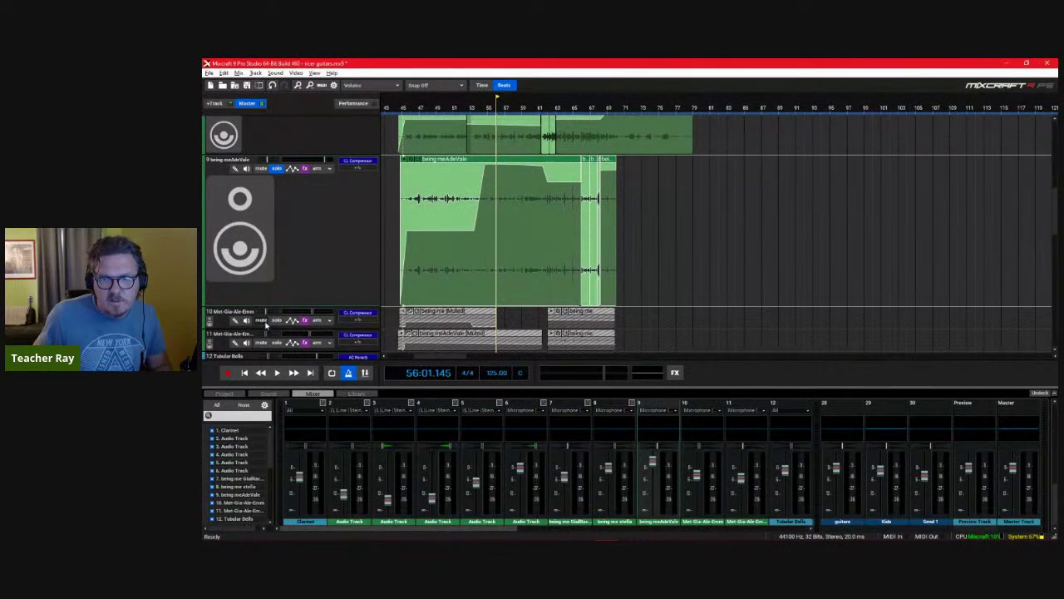
left_click(276, 320)
left_click(277, 342)
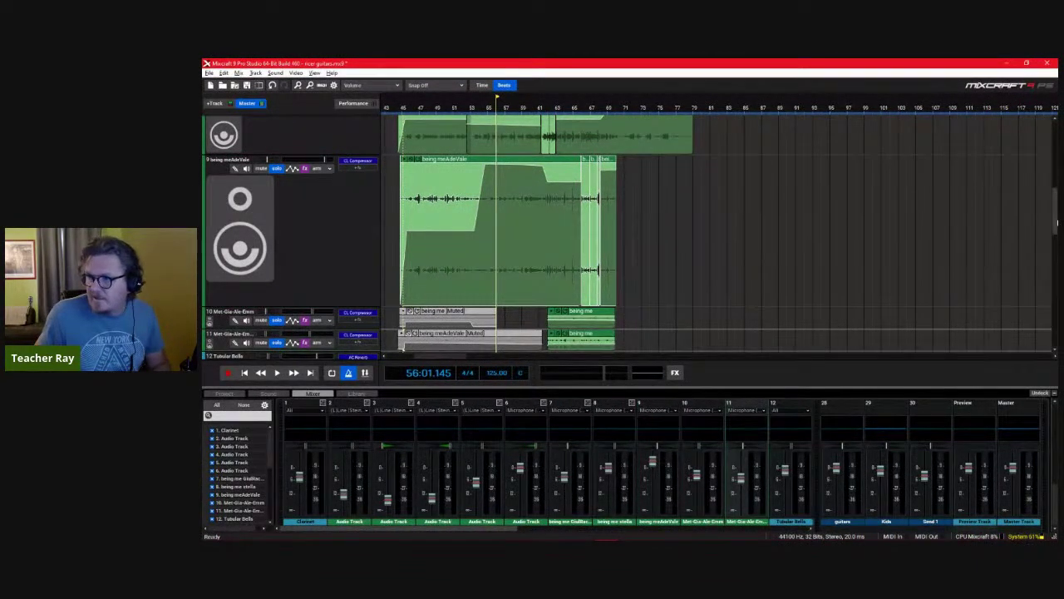
scroll(1058, 223, "down", 3)
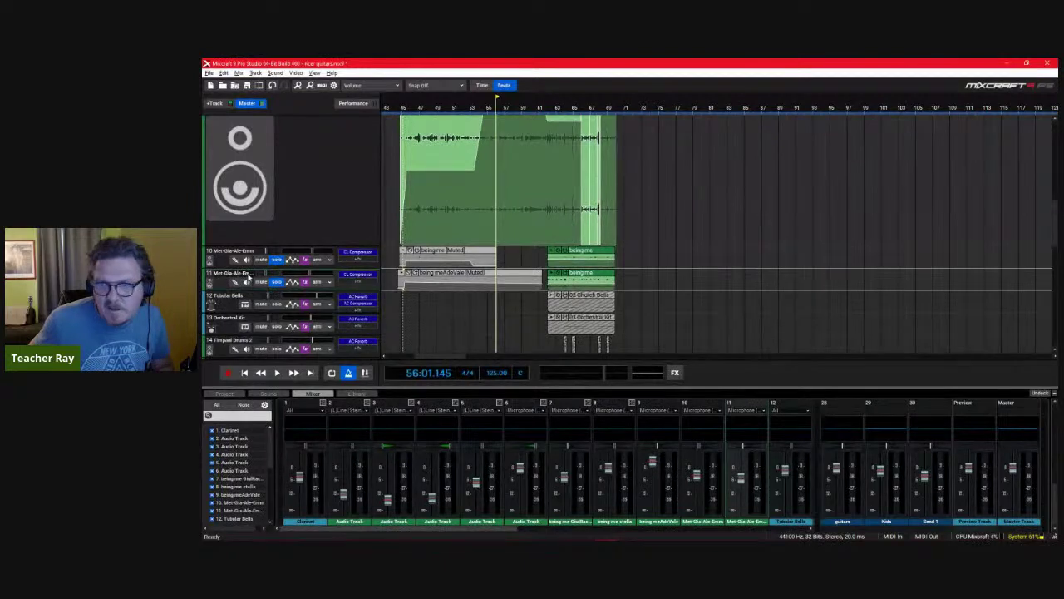
left_click(553, 108)
left_click(548, 108)
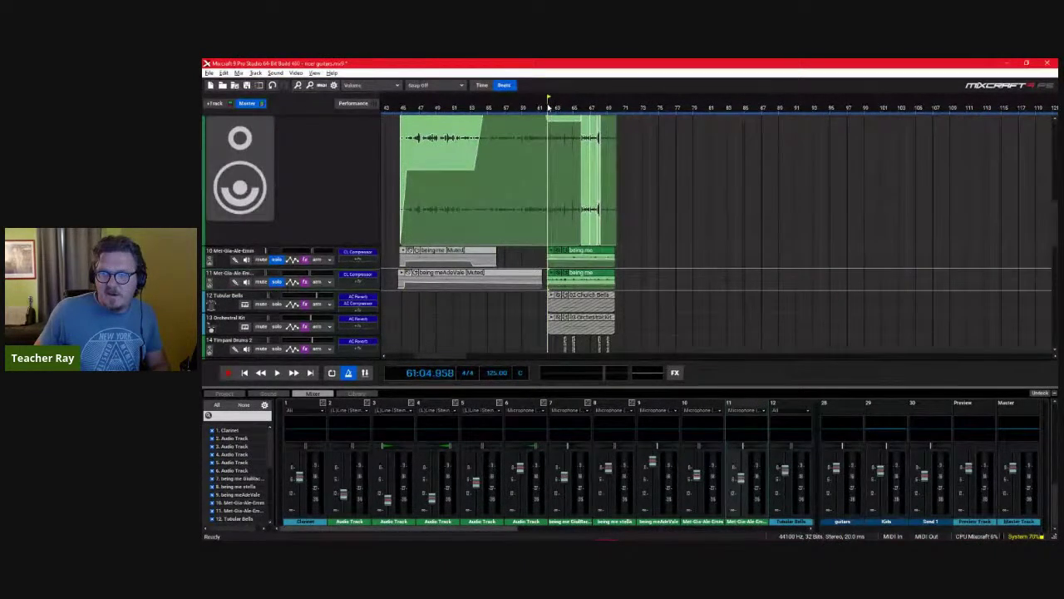
key("space")
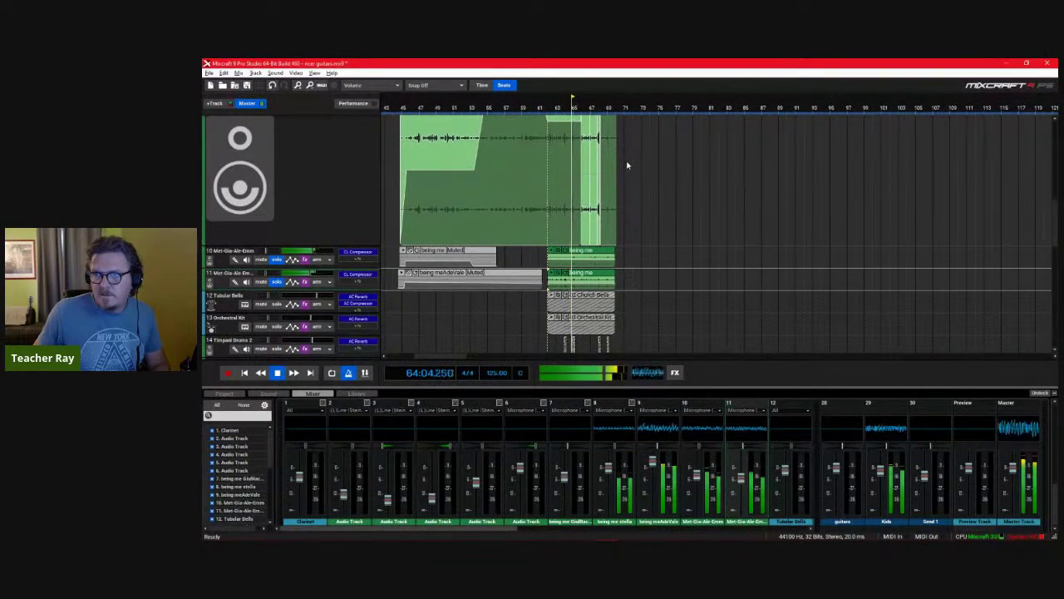
key("space")
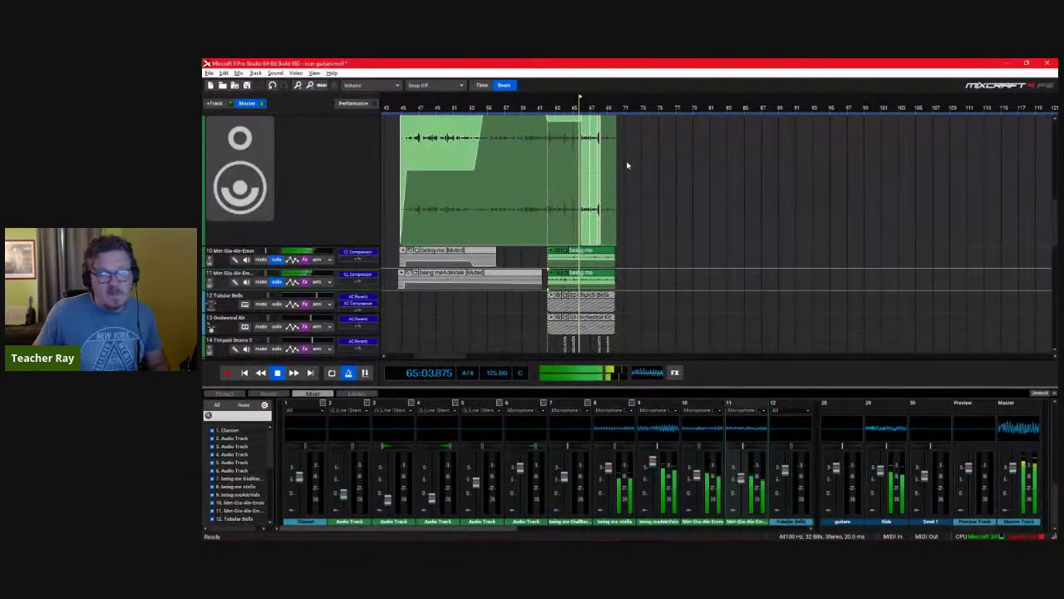
Turn off solo on tracks 8, 9, 10 and 11 so the full mix is active
scroll(627, 166, "up", 1)
scroll(565, 133, "up", 5)
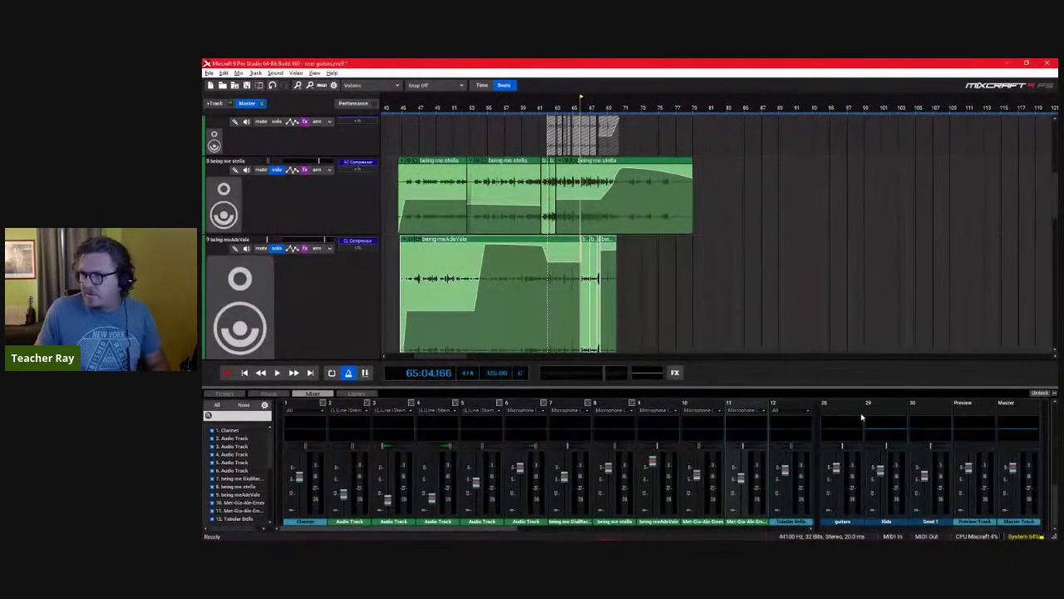
scroll(694, 351, "up", 5)
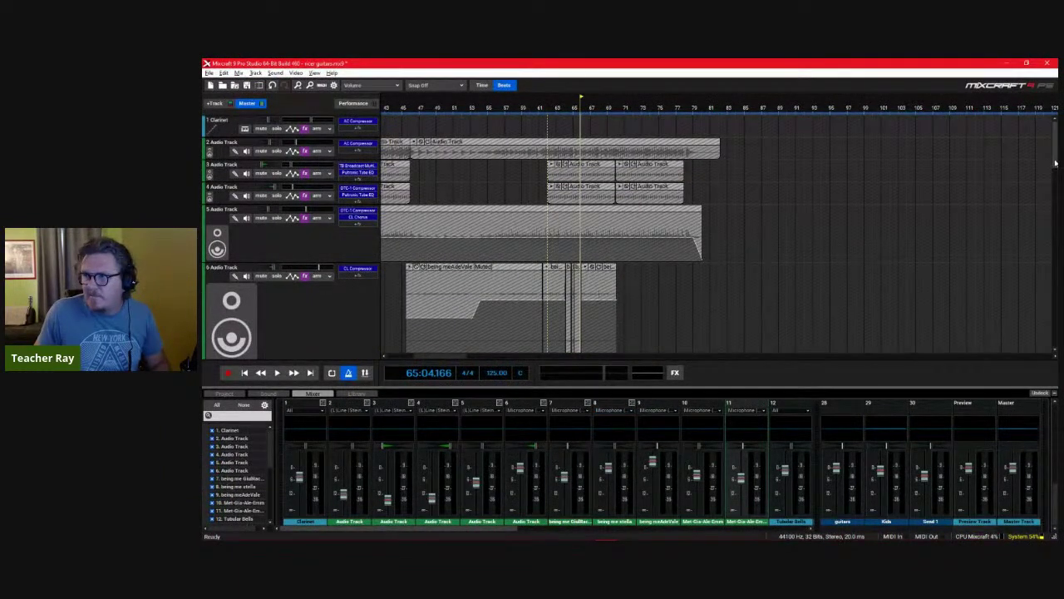
scroll(437, 217, "down", 6)
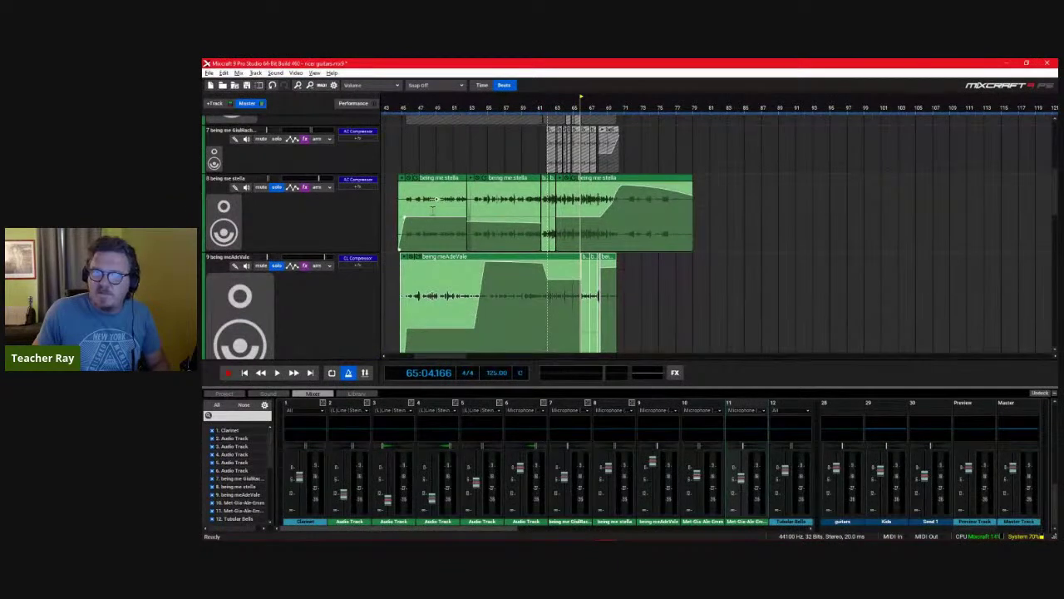
left_click(266, 187)
left_click(266, 266)
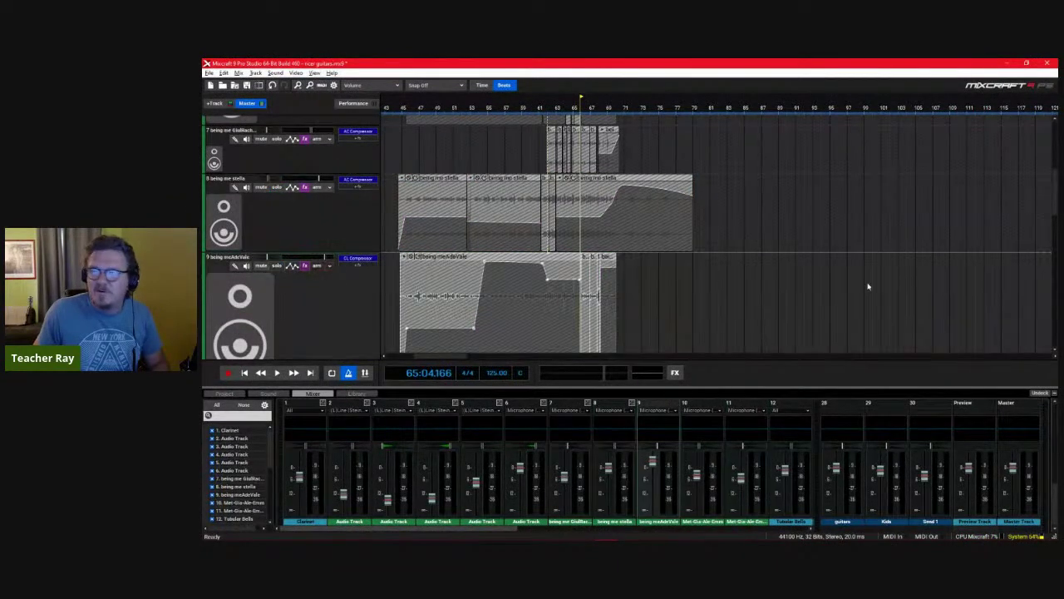
scroll(642, 281, "down", 3)
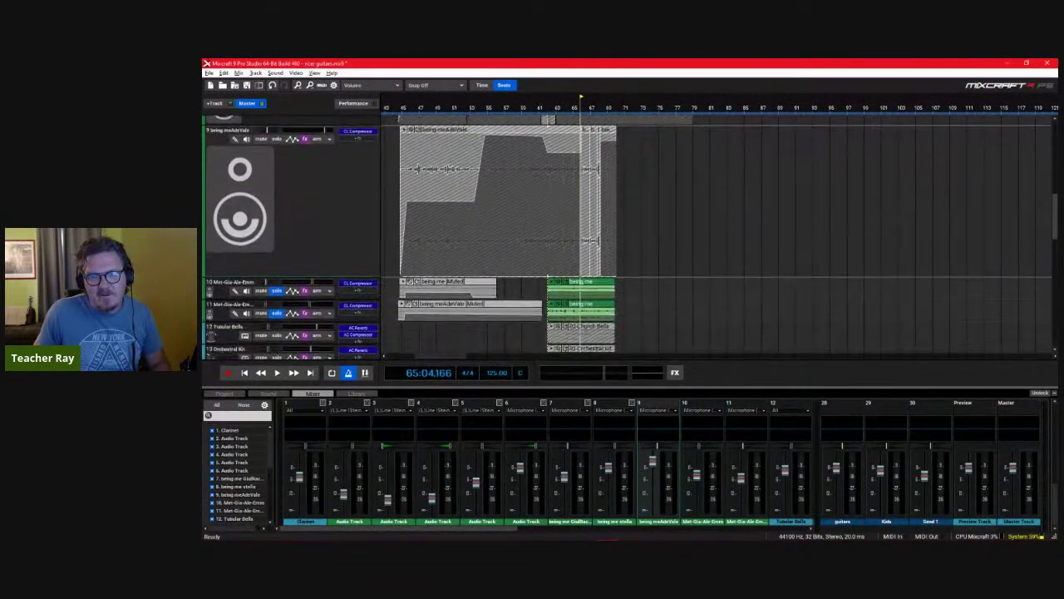
scroll(274, 287, "down", 1)
left_click(263, 275)
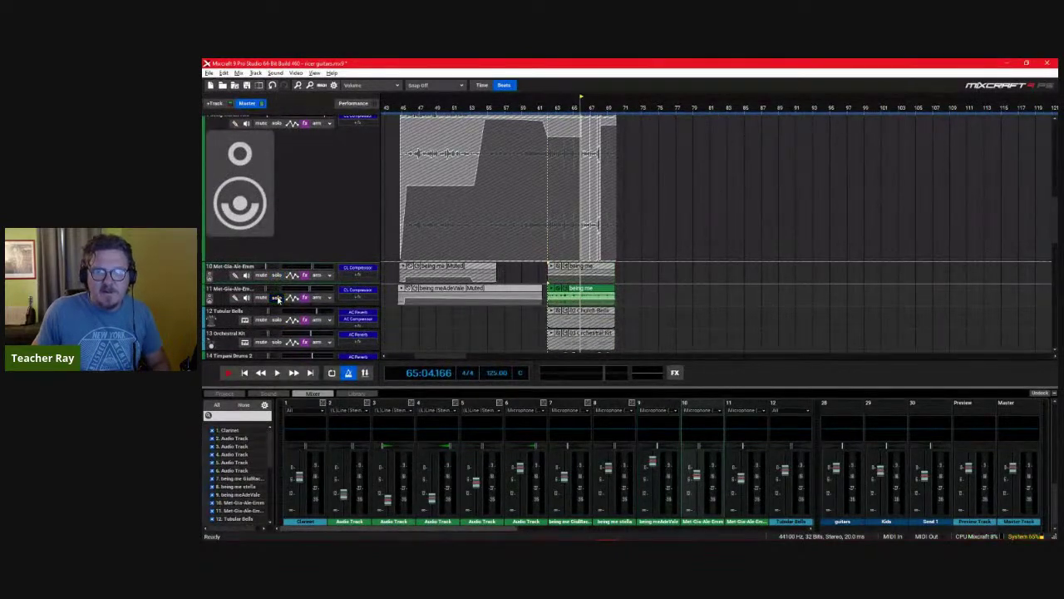
left_click(278, 298)
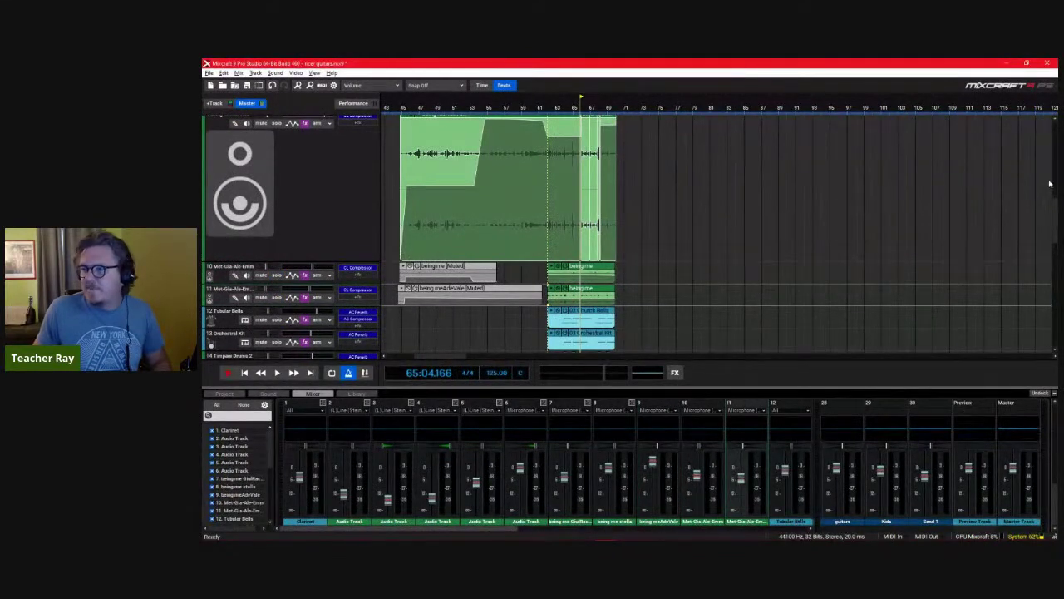
Place the playhead just before the clarinet clip near bar 18 and solo the Clarinet track
scroll(1056, 211, "up", 3)
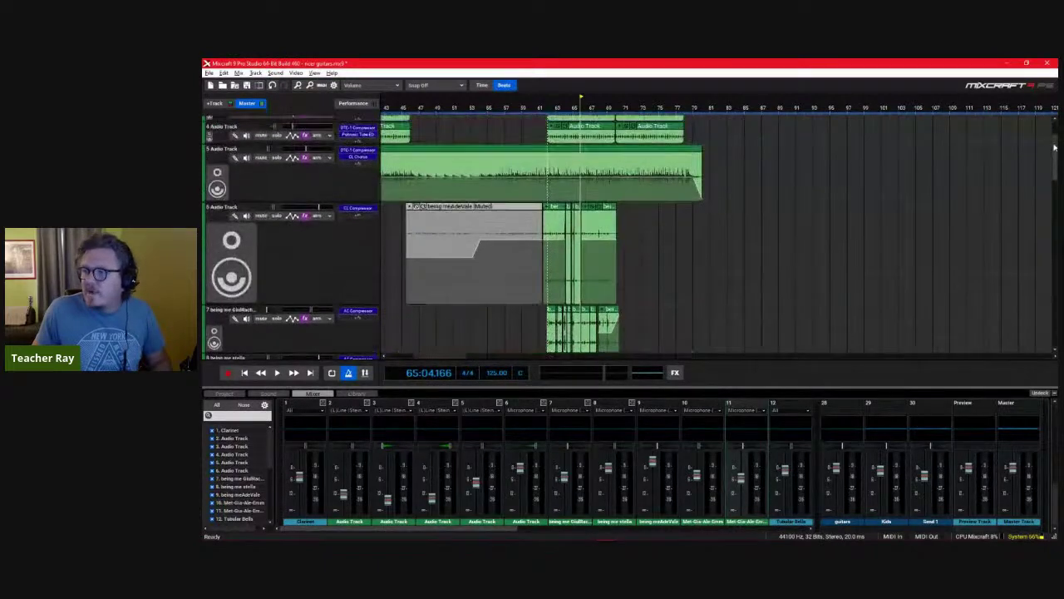
scroll(1016, 182, "up", 4)
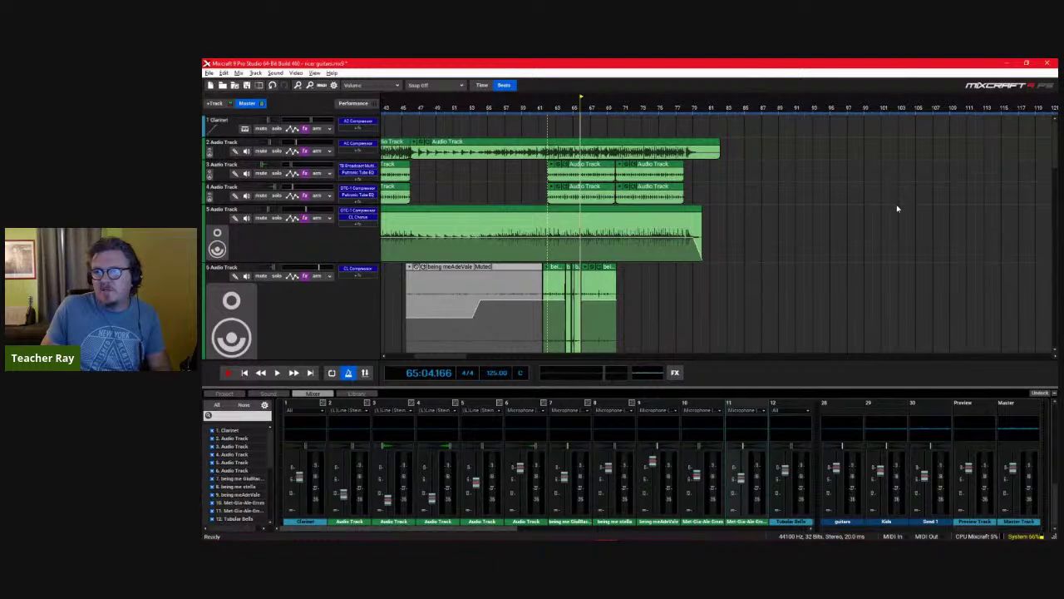
scroll(897, 209, "down", 6)
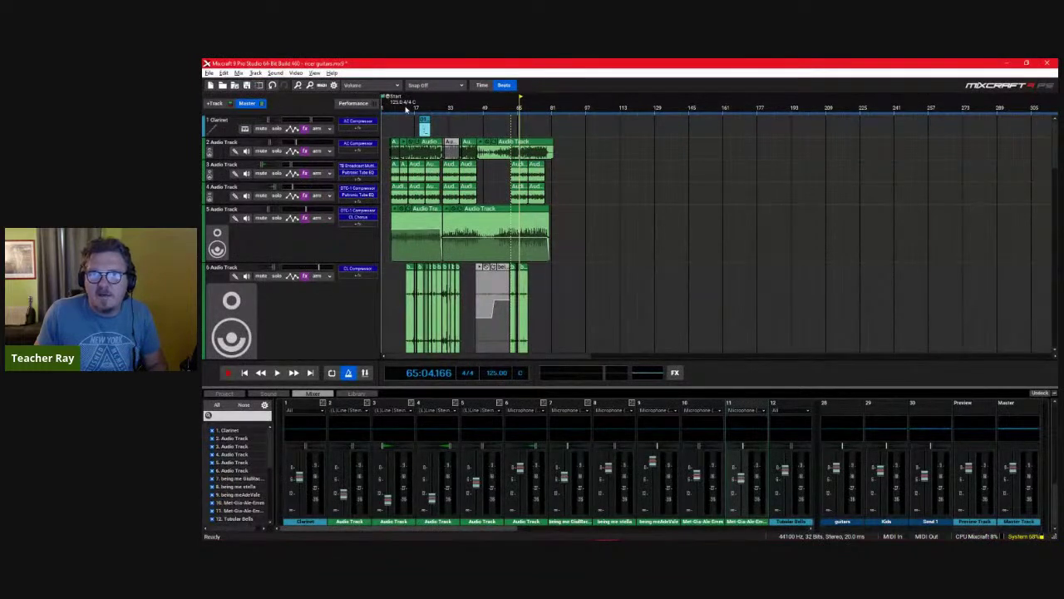
left_click(419, 109)
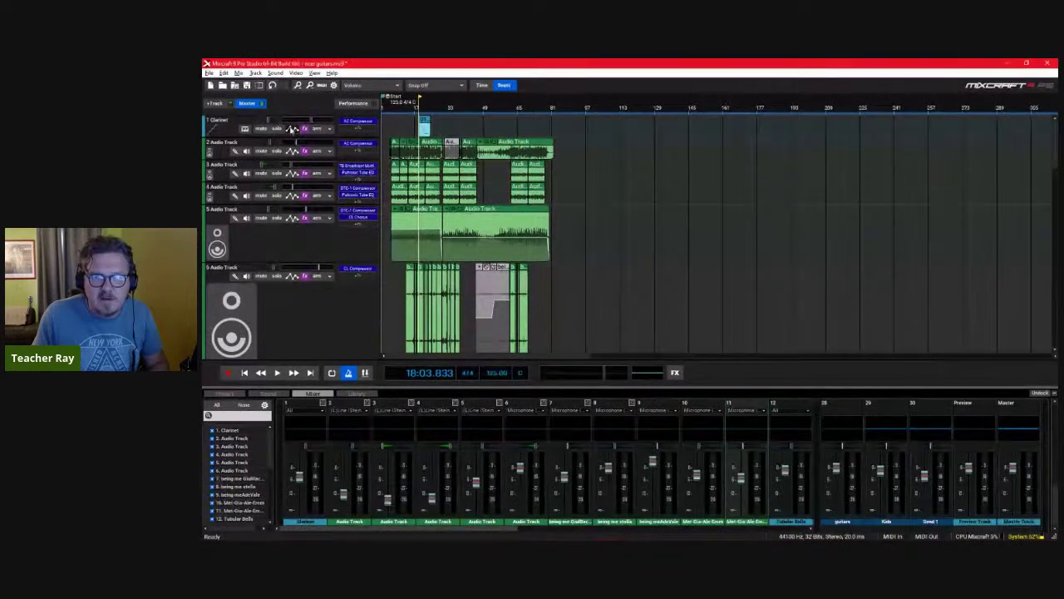
left_click(278, 129)
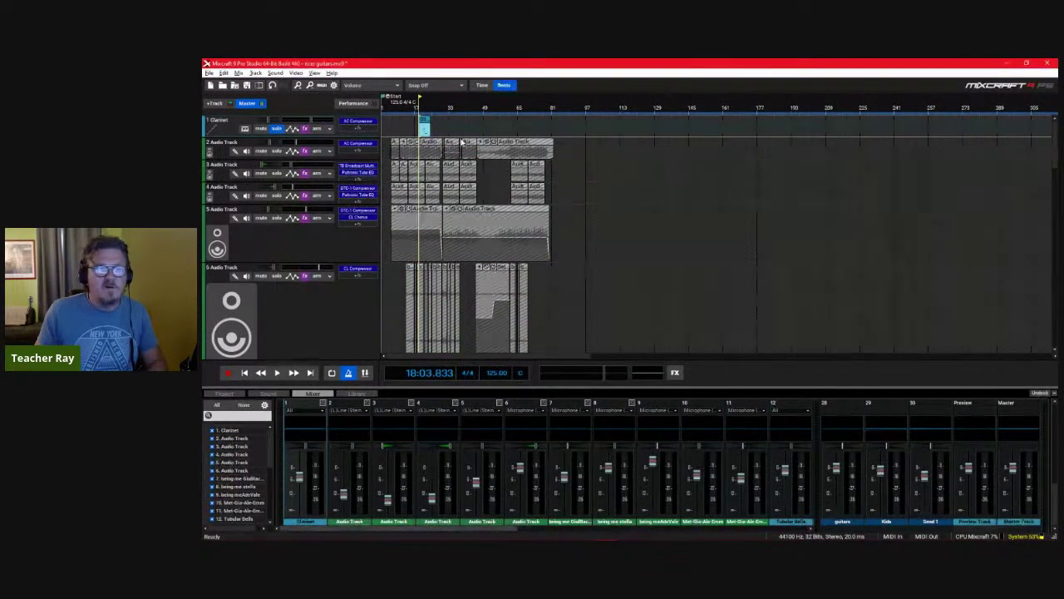
Play the soloed clarinet clip from just before its start, and replay its passage from about bar 20
key("space")
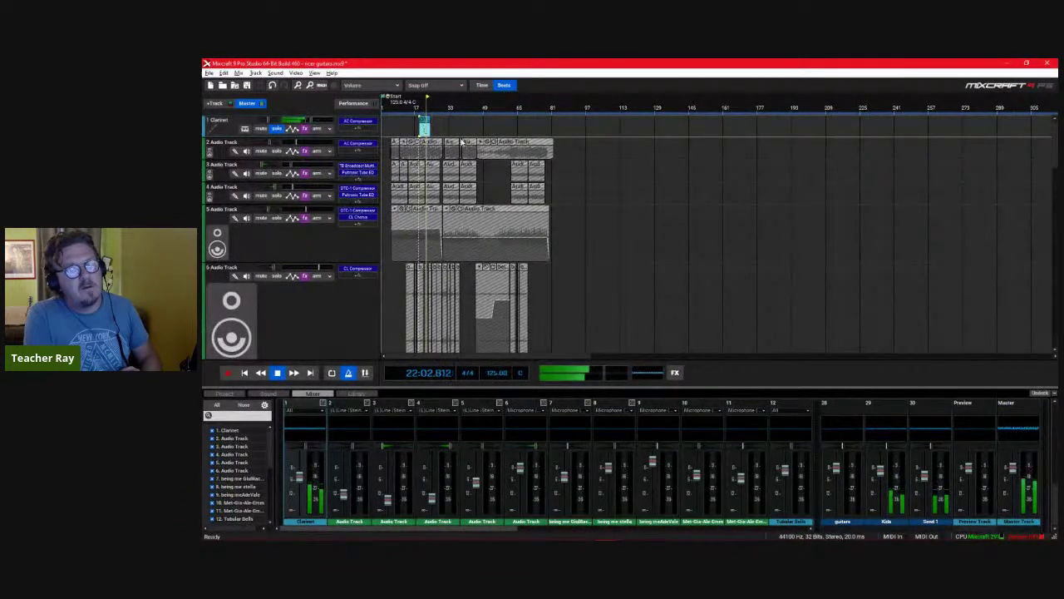
key("space")
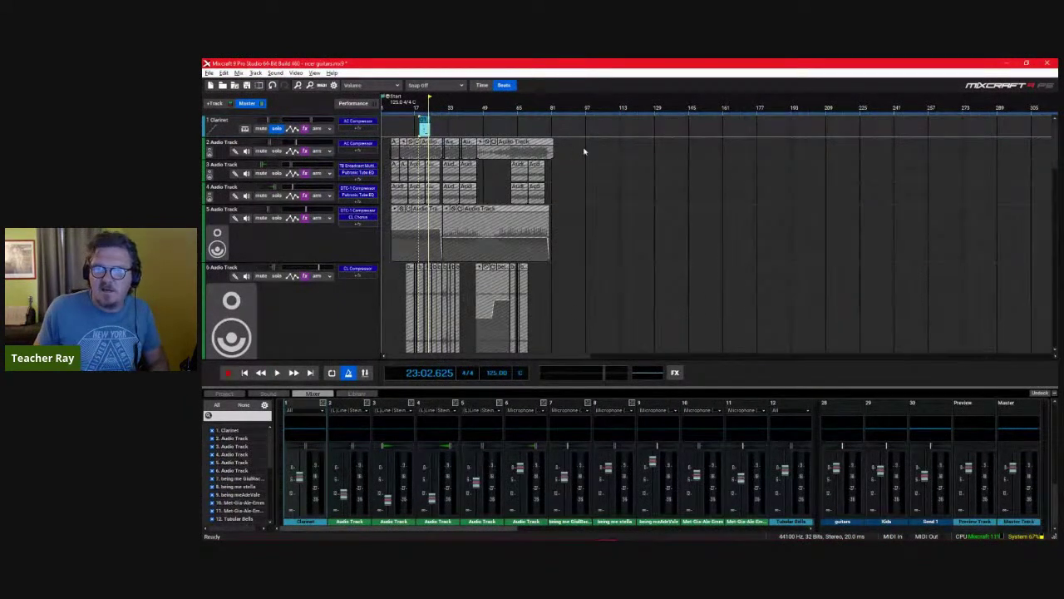
scroll(584, 151, "up", 10)
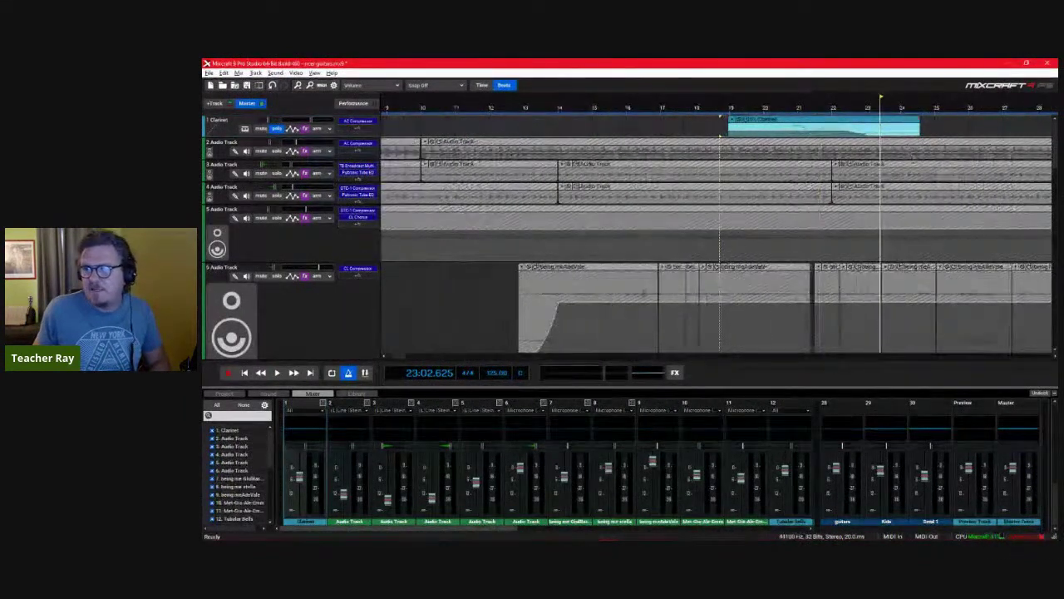
left_click(790, 106)
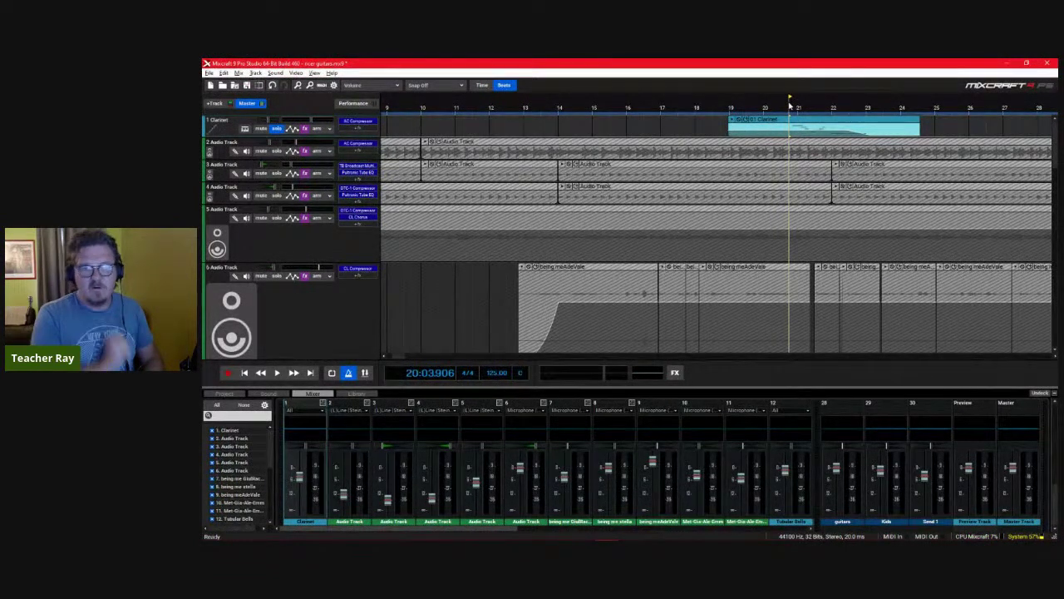
key("space")
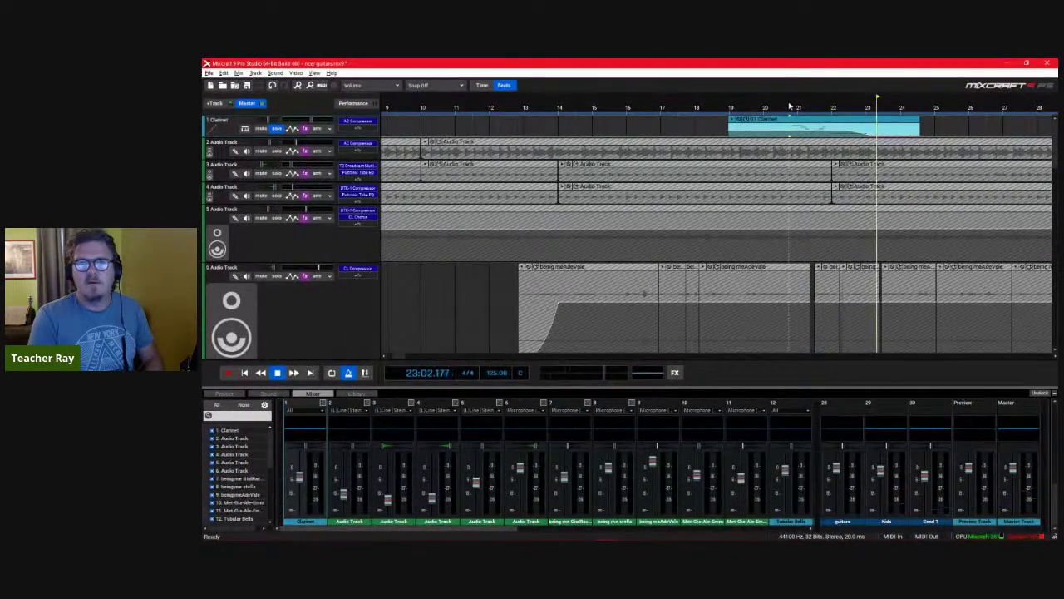
key("space")
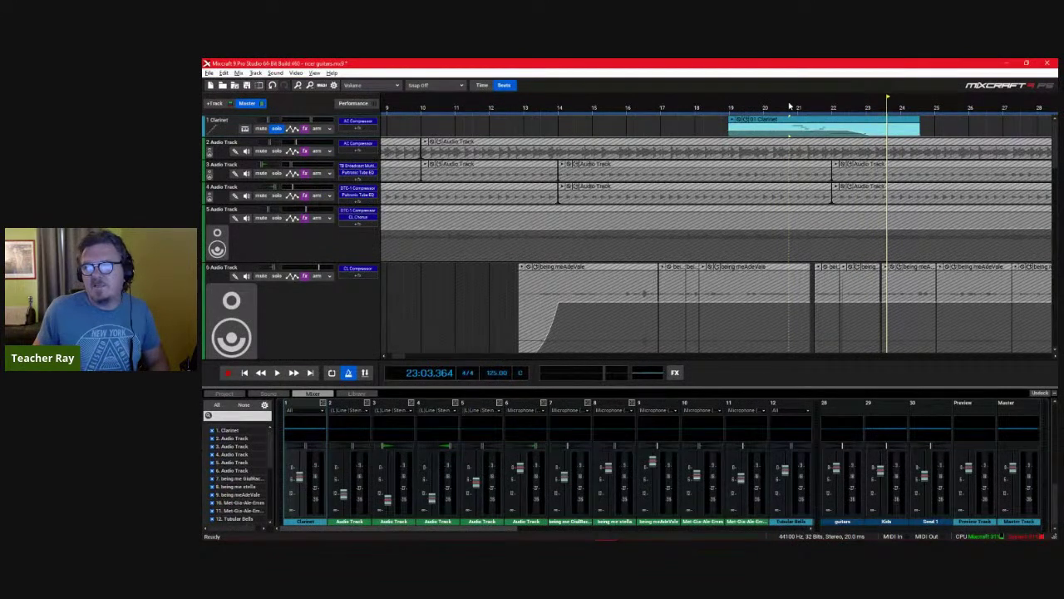
left_click(773, 110)
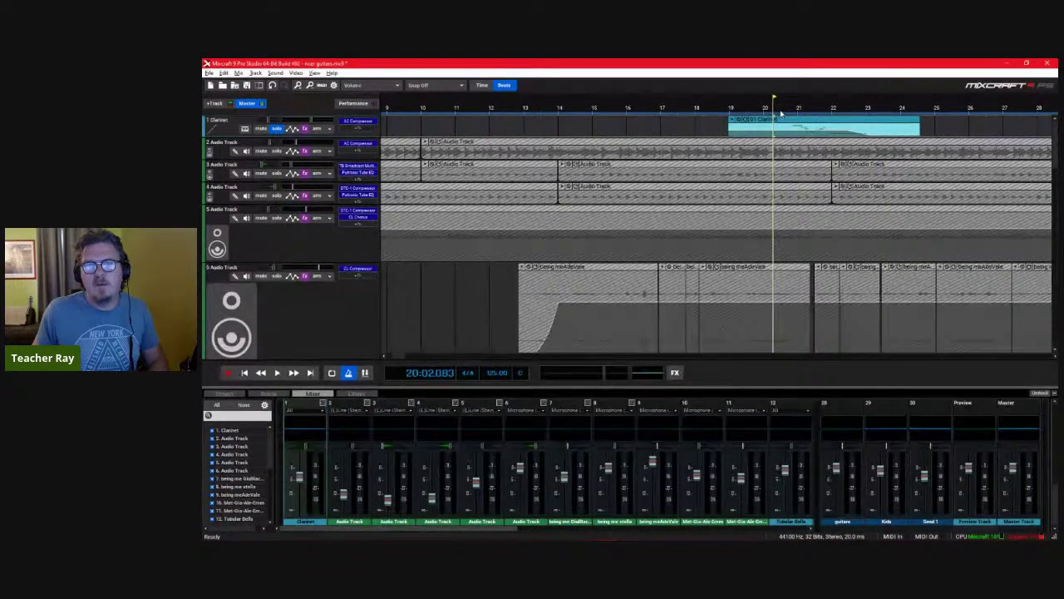
key("space")
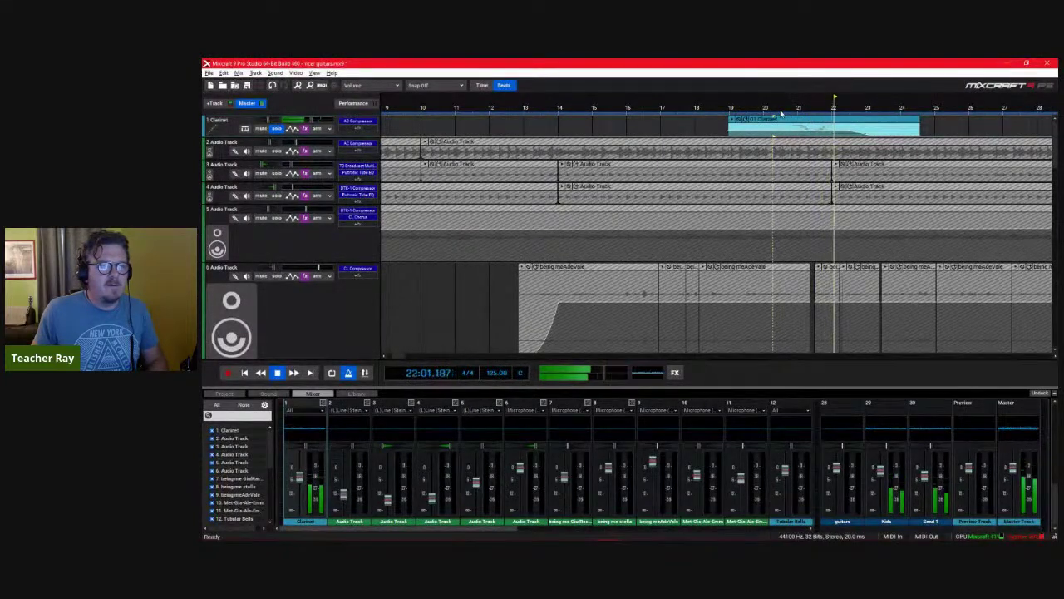
key("space")
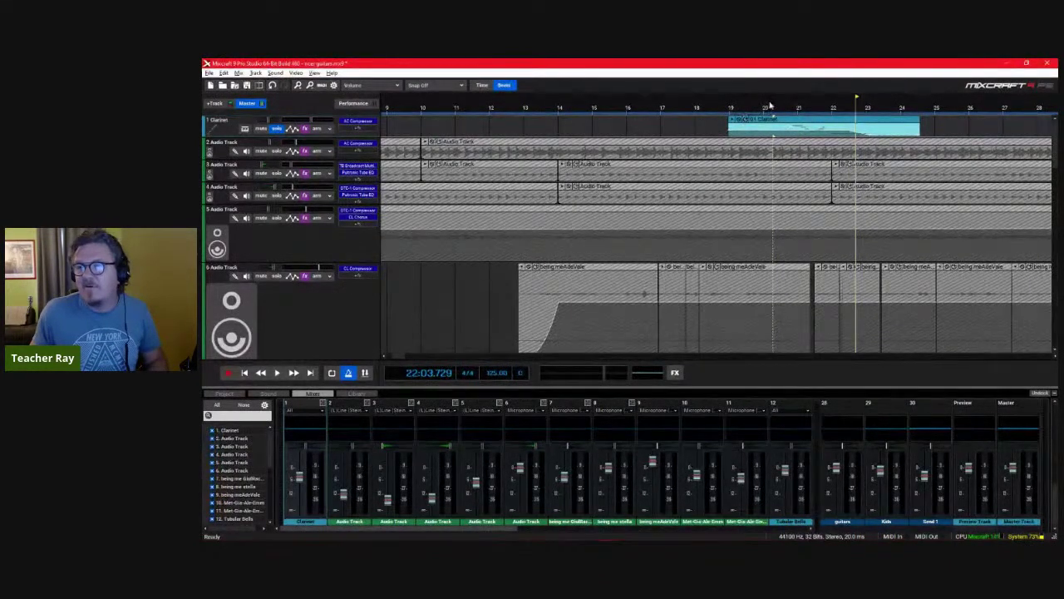
Switch the solo from the Clarinet track to track 5 and play it from just before its first clip near bar 5
scroll(649, 226, "down", 2)
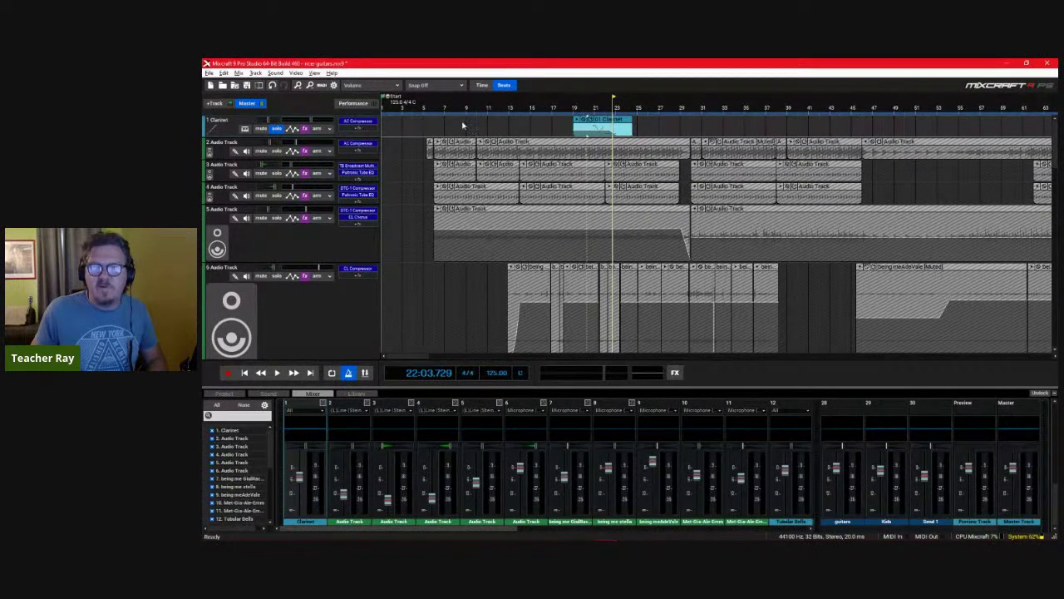
left_click(433, 108)
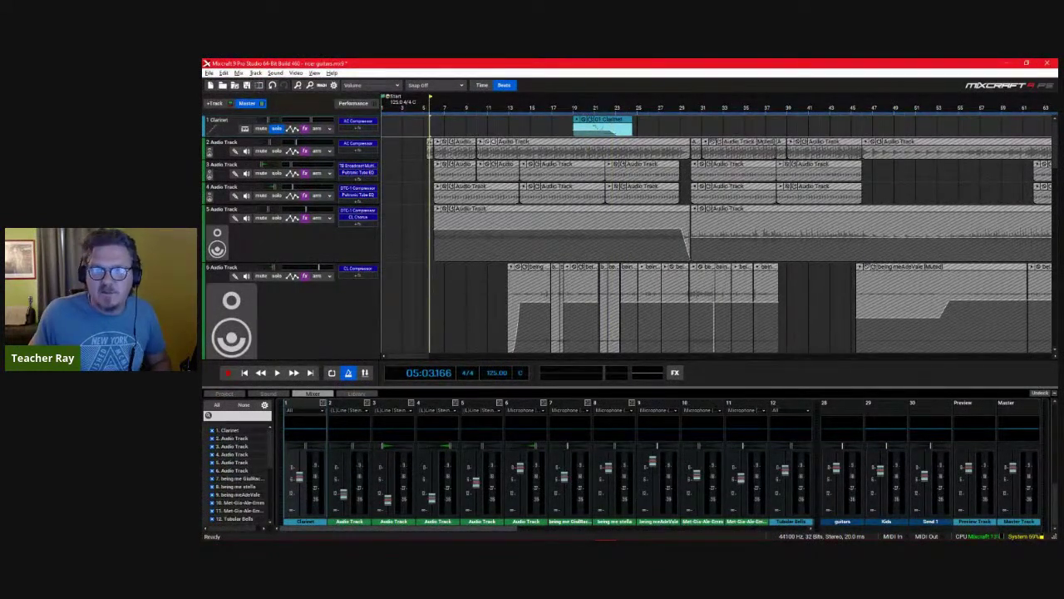
left_click(275, 155)
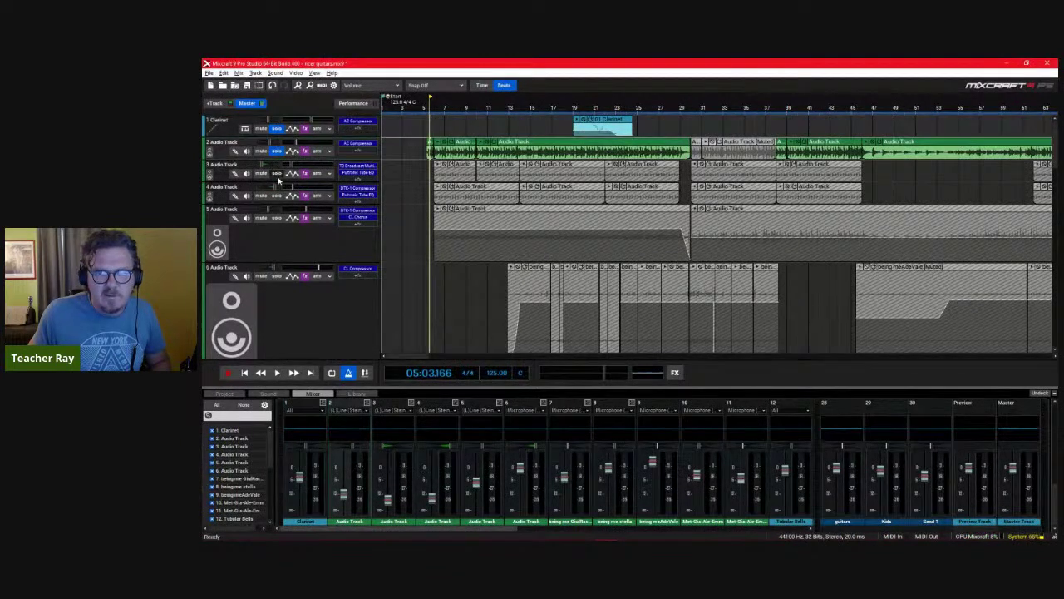
left_click(281, 174)
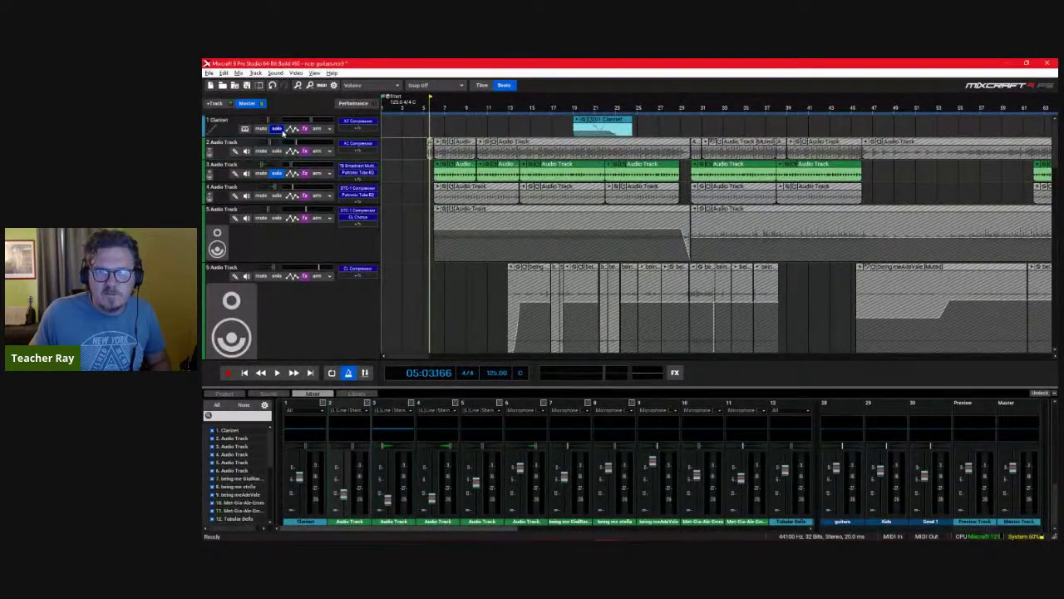
key("ctrl+a")
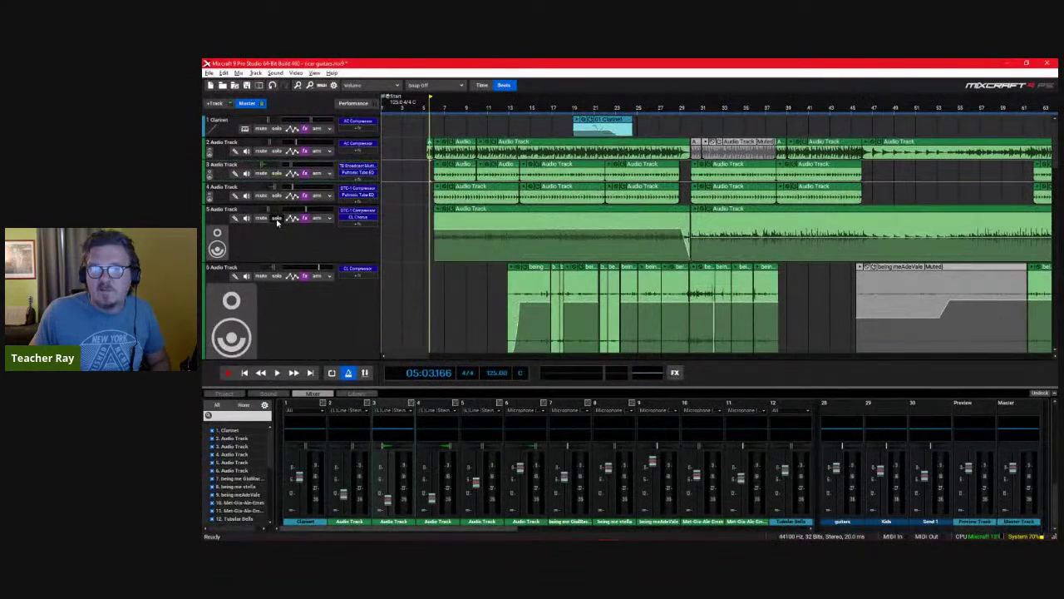
left_click(277, 217)
key("space")
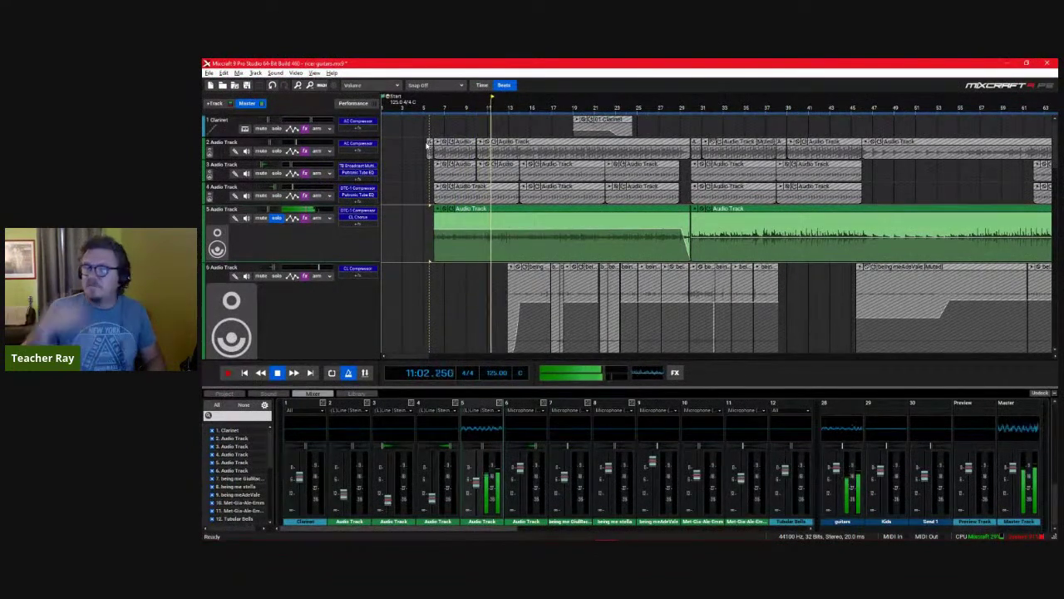
key("space")
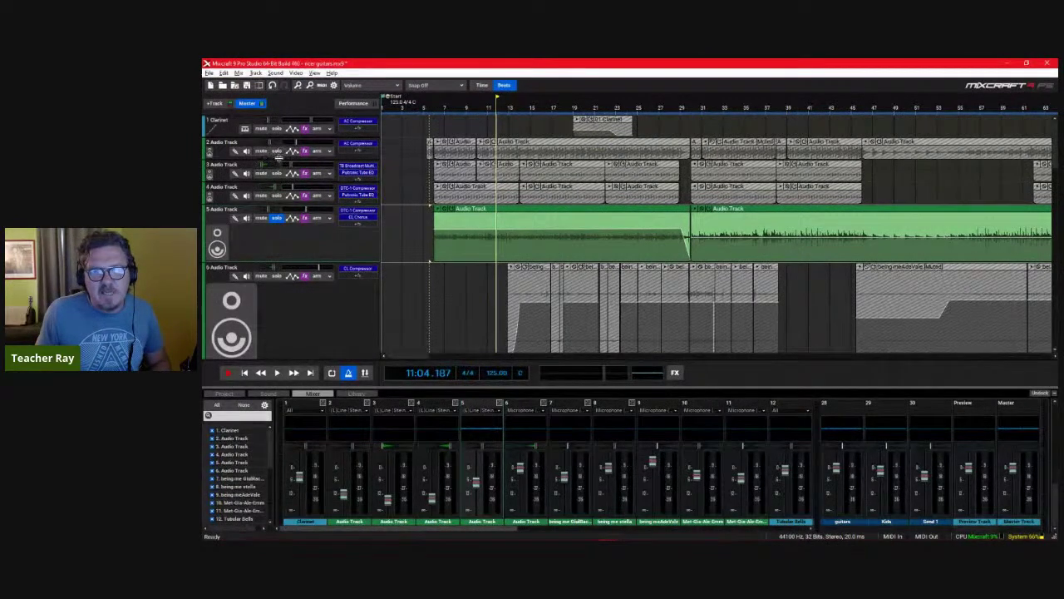
Solo track 2 along with track 5 and play both together from about bar 5
left_click(277, 152)
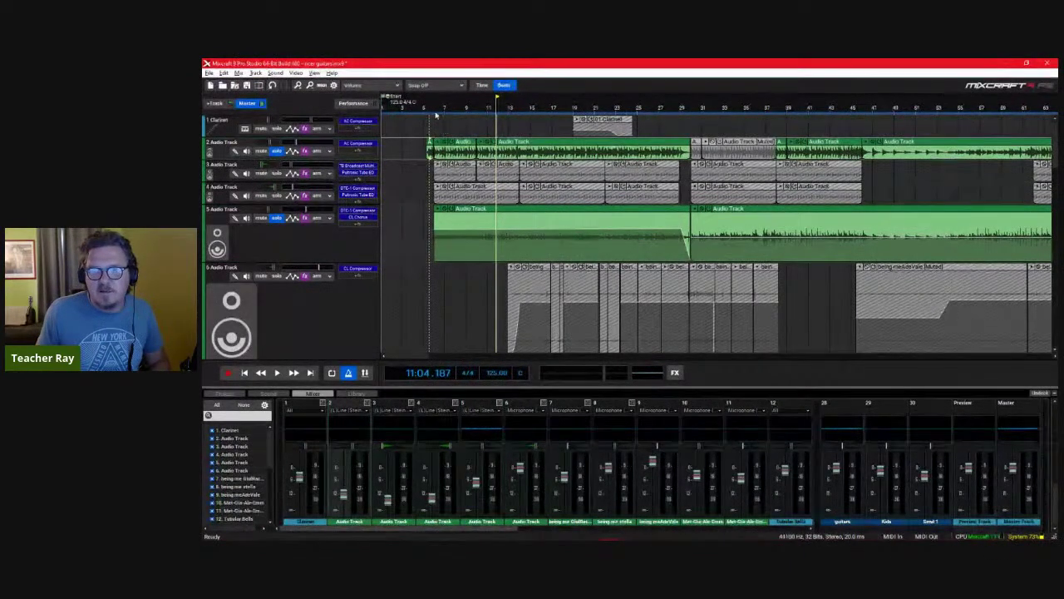
left_click(428, 108)
key("space")
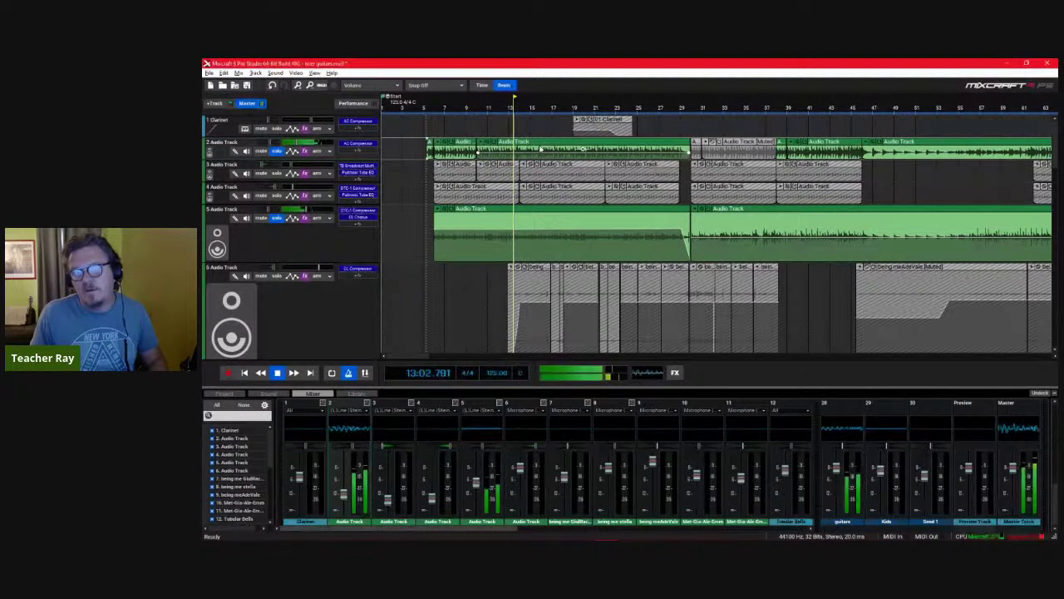
key("space")
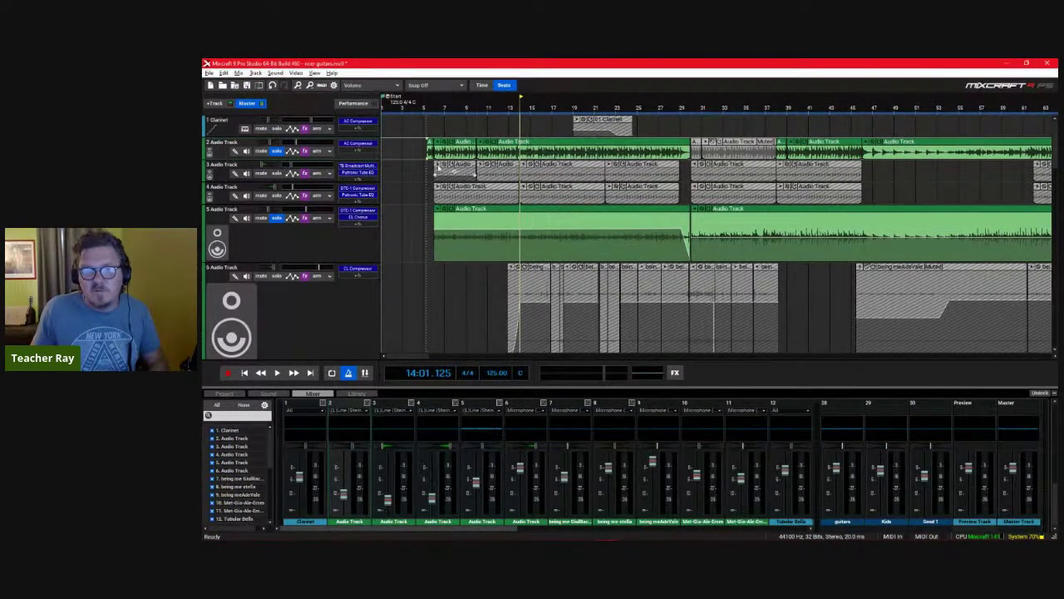
Solo tracks 3 and 4 as well and play the four soloed tracks from about bar 5
left_click(276, 173)
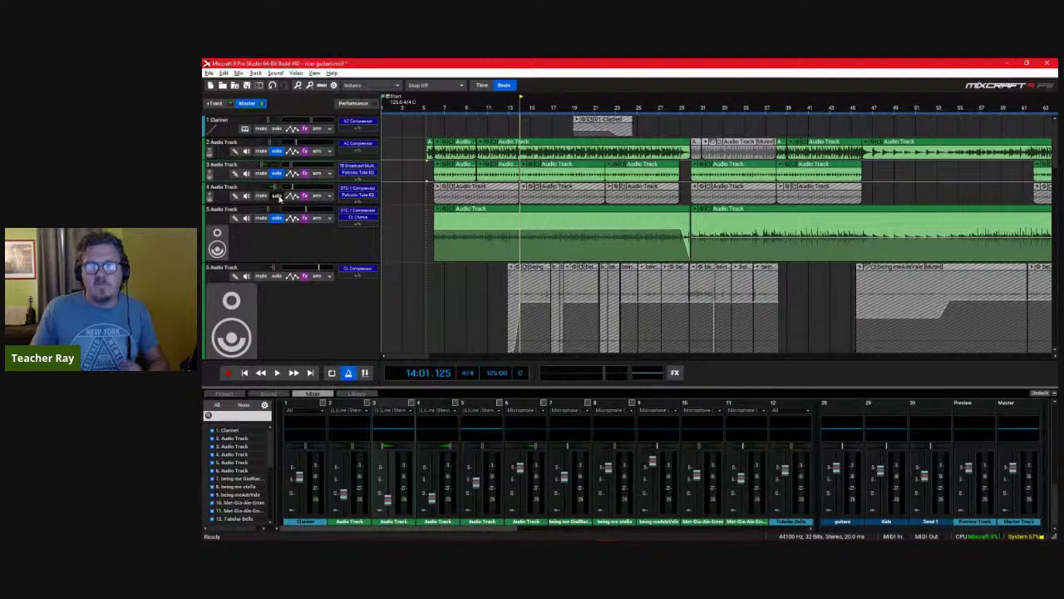
left_click(277, 195)
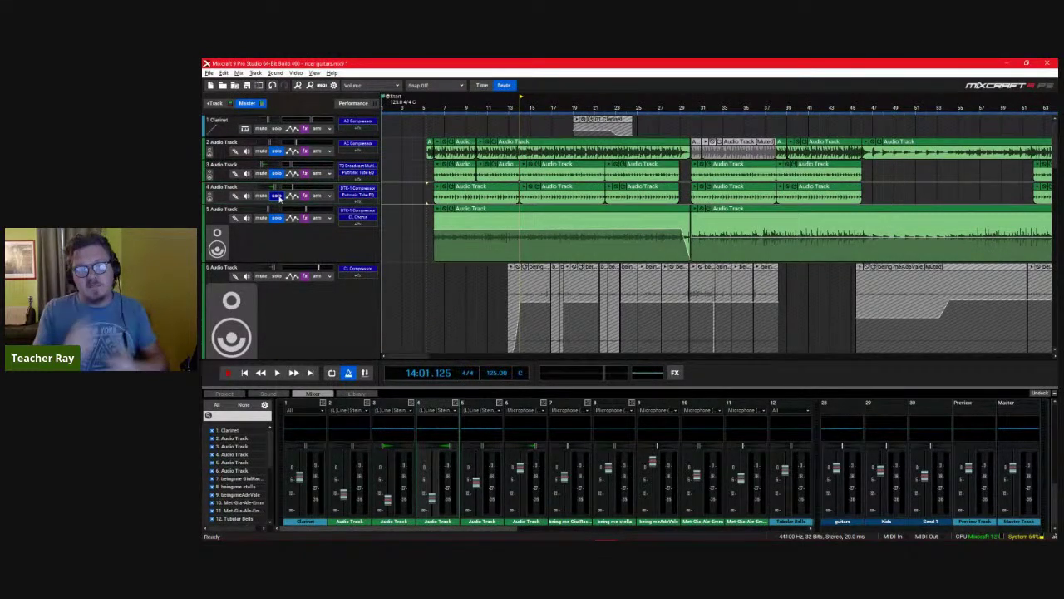
left_click(420, 98)
key("space")
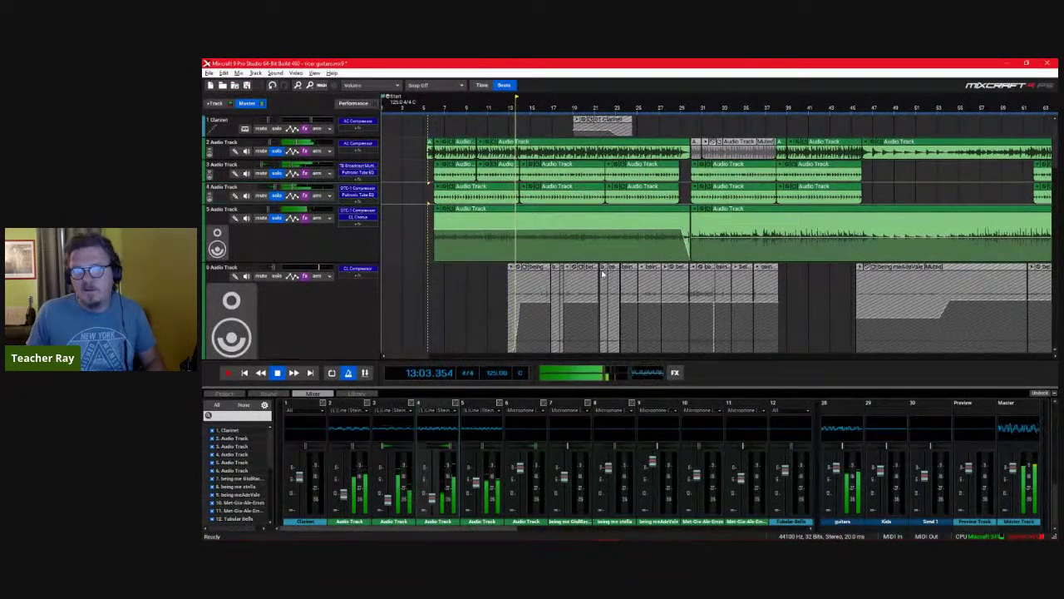
key("space")
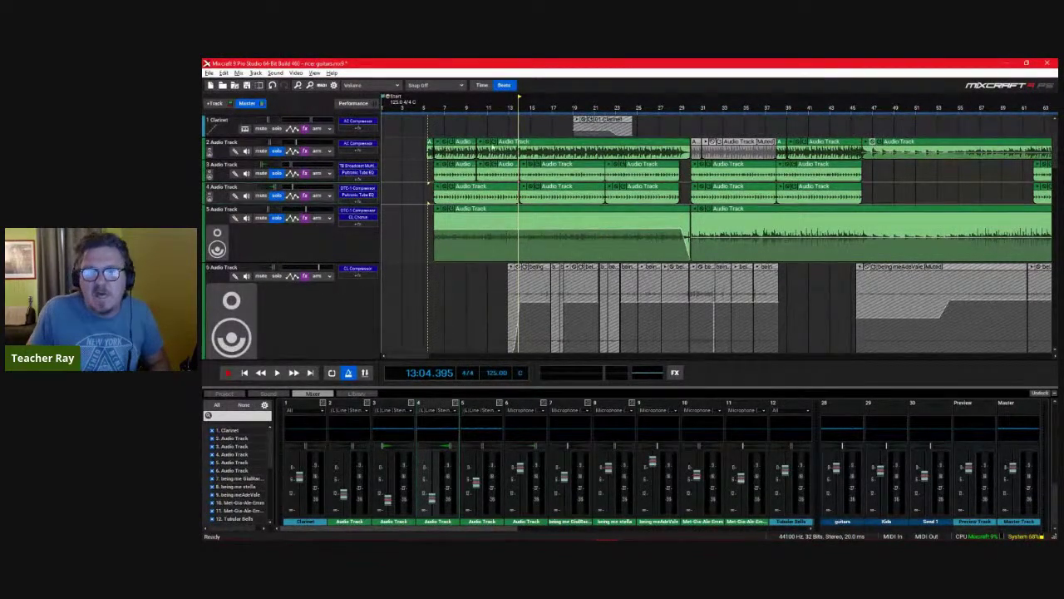
Turn off solo on tracks 2, 3, 4 and 5 so the full mix is active
left_click(283, 151)
left_click(278, 173)
left_click(277, 195)
left_click(276, 217)
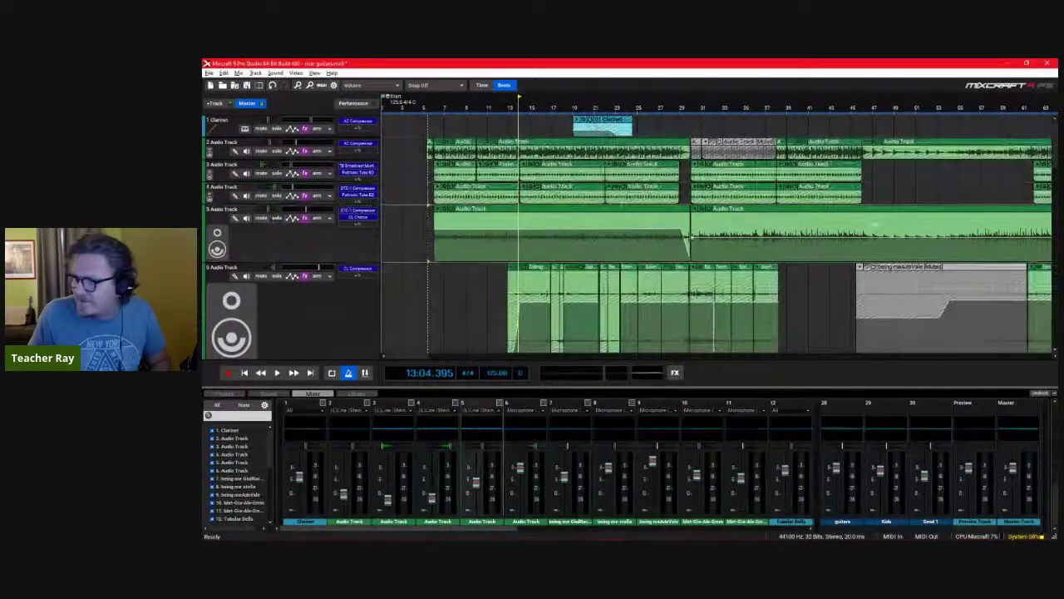
Solo the Tubular Bells and Orchestral Kit tracks and play both from the start of their first clips near bar 6
left_click_drag(1054, 148, 1051, 235)
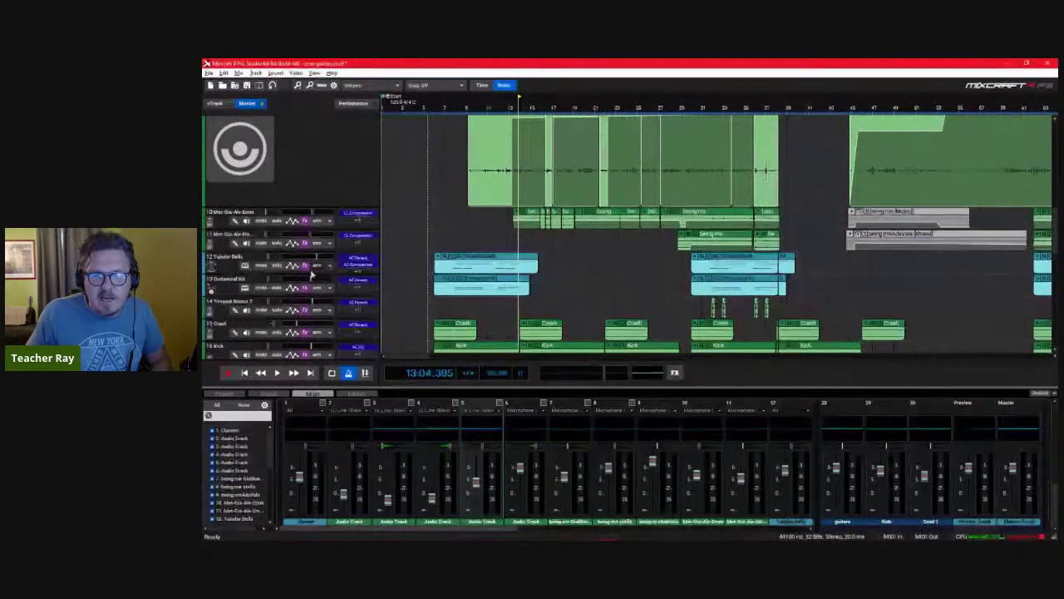
left_click(276, 264)
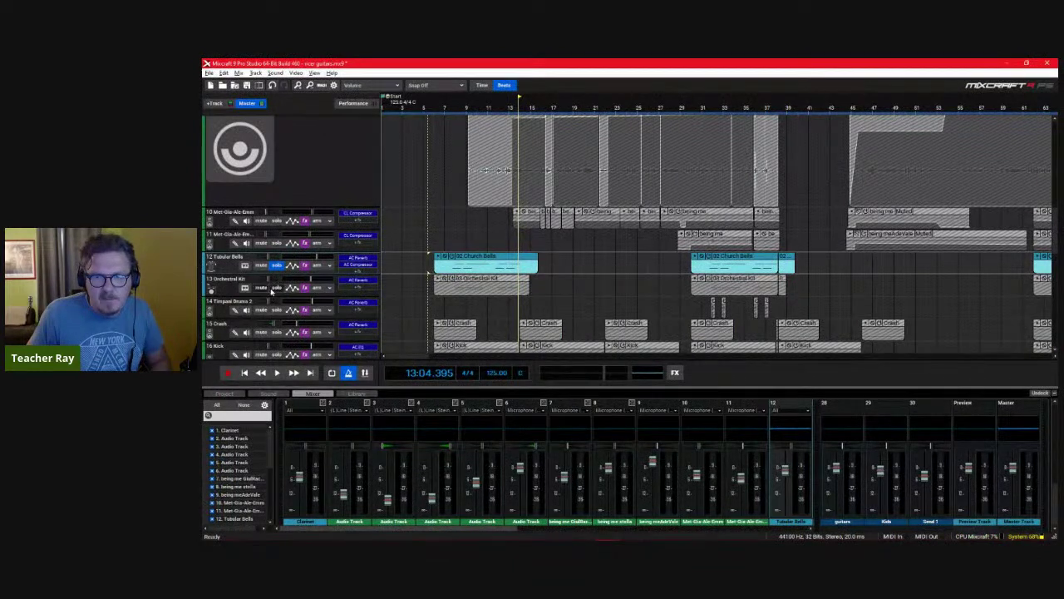
left_click(275, 288)
left_click(432, 109)
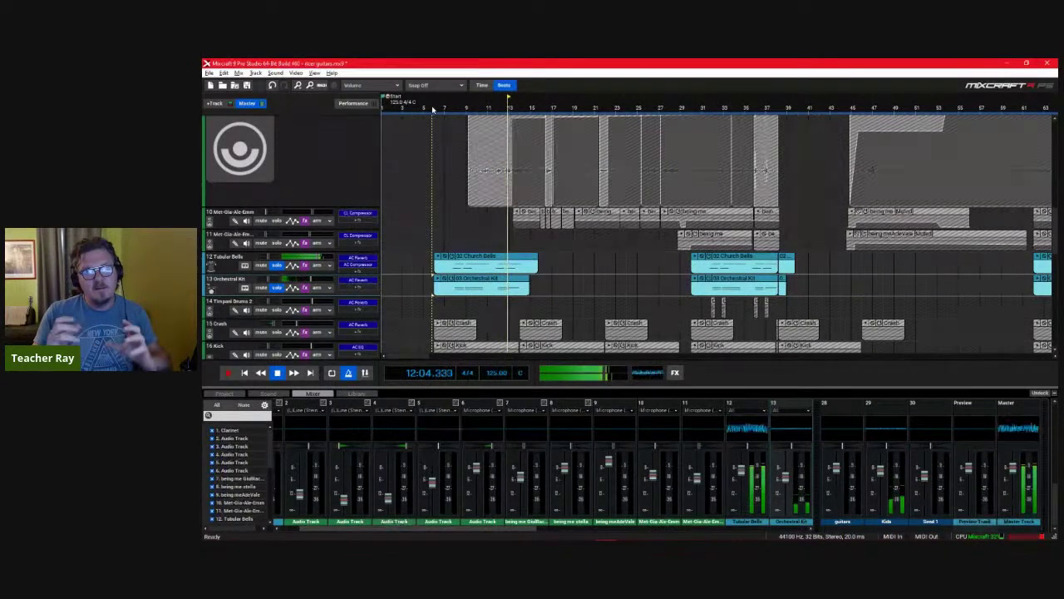
key("space")
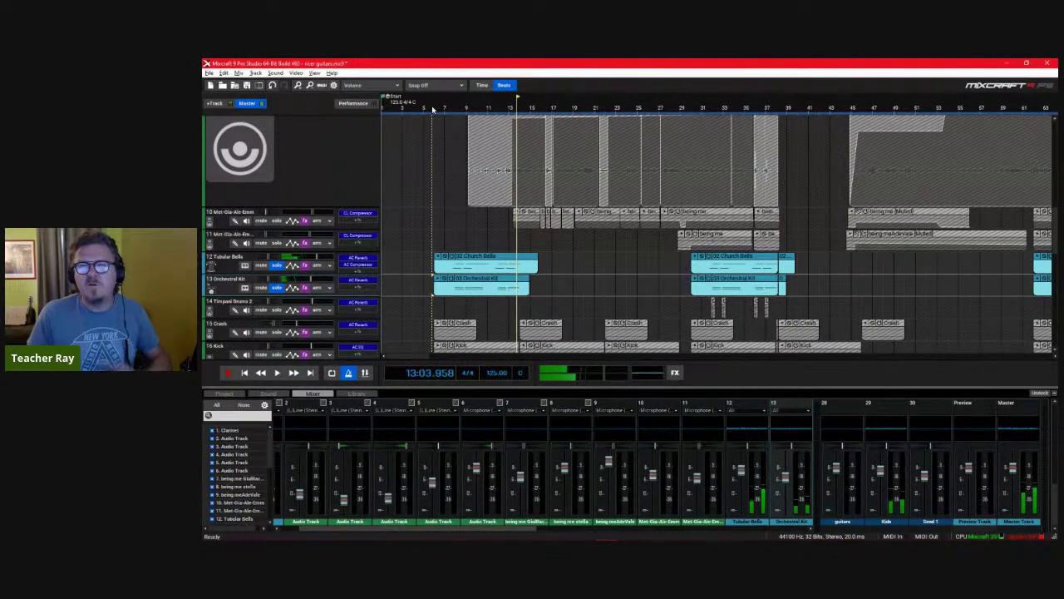